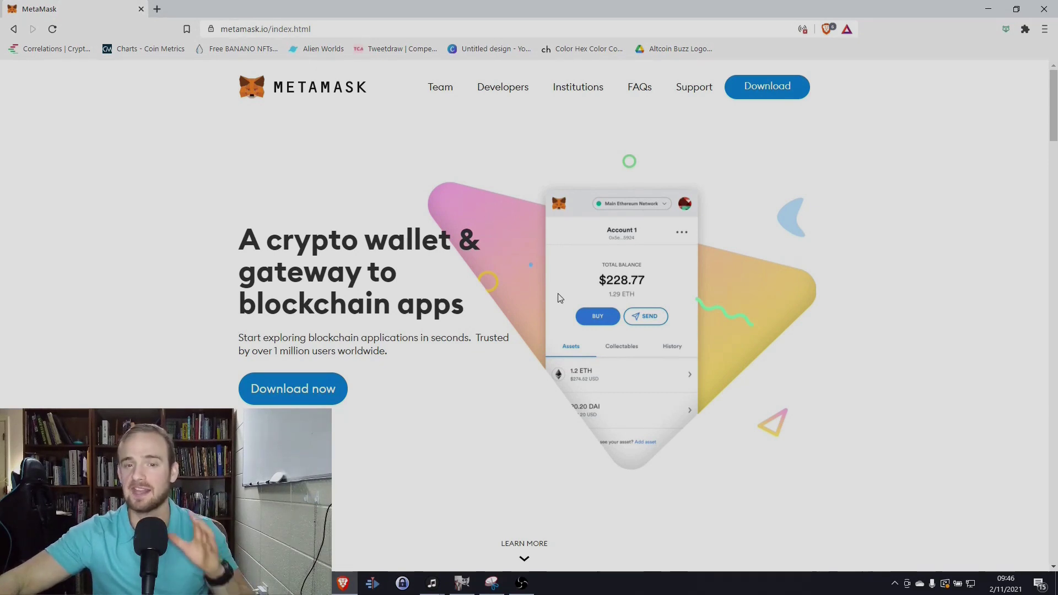
- On metamask.io, go to the Download page to get MetaMask for Brave
scroll(528, 275, "down", 3)
scroll(528, 273, "up", 4)
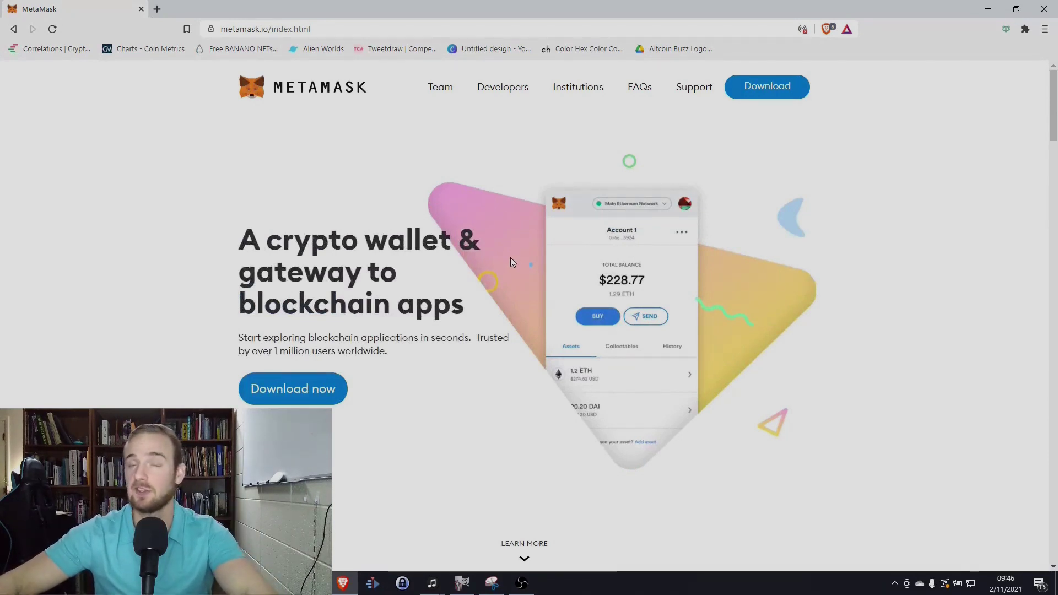
left_click(297, 393)
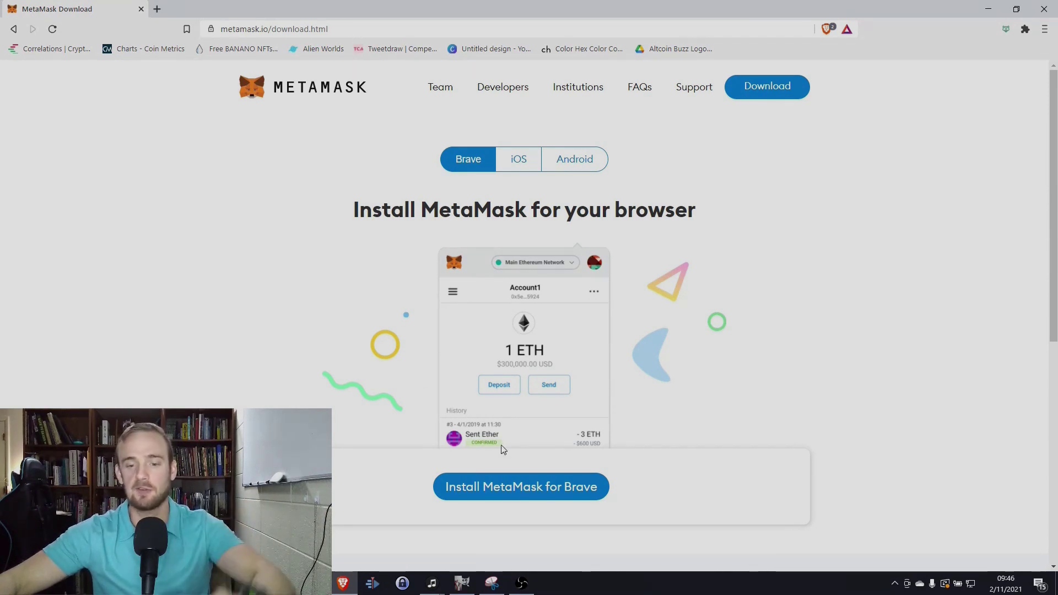
- Add the MetaMask extension to Brave from its Chrome Web Store listing
left_click(507, 494)
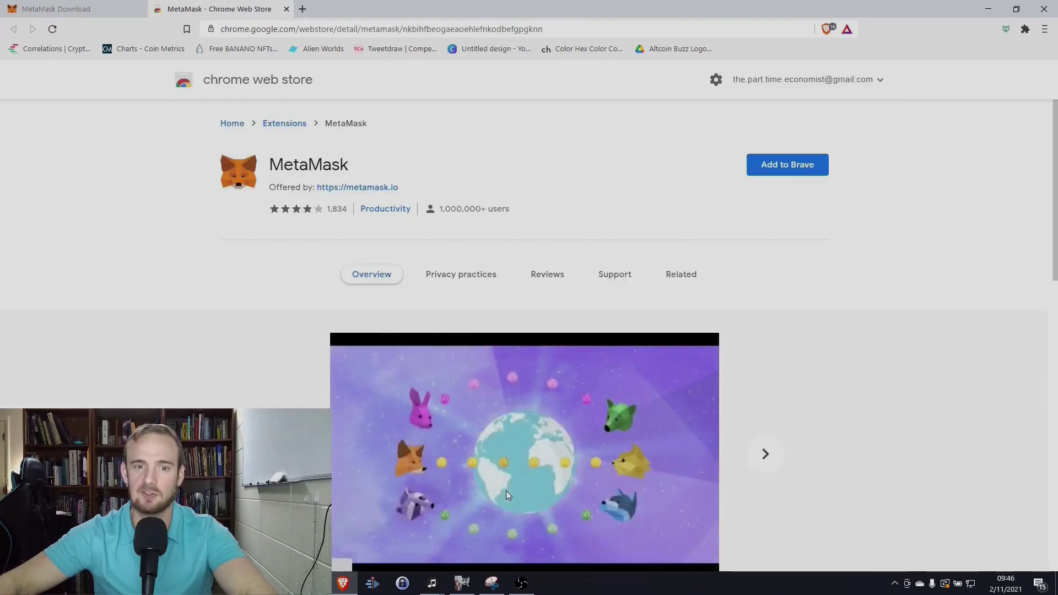
left_click(779, 167)
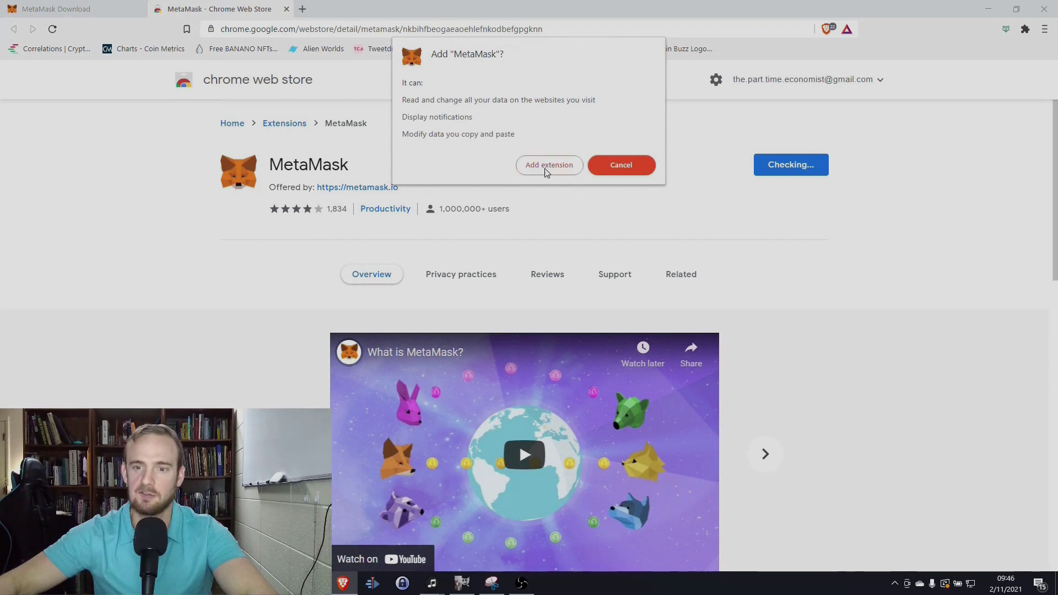
left_click(545, 165)
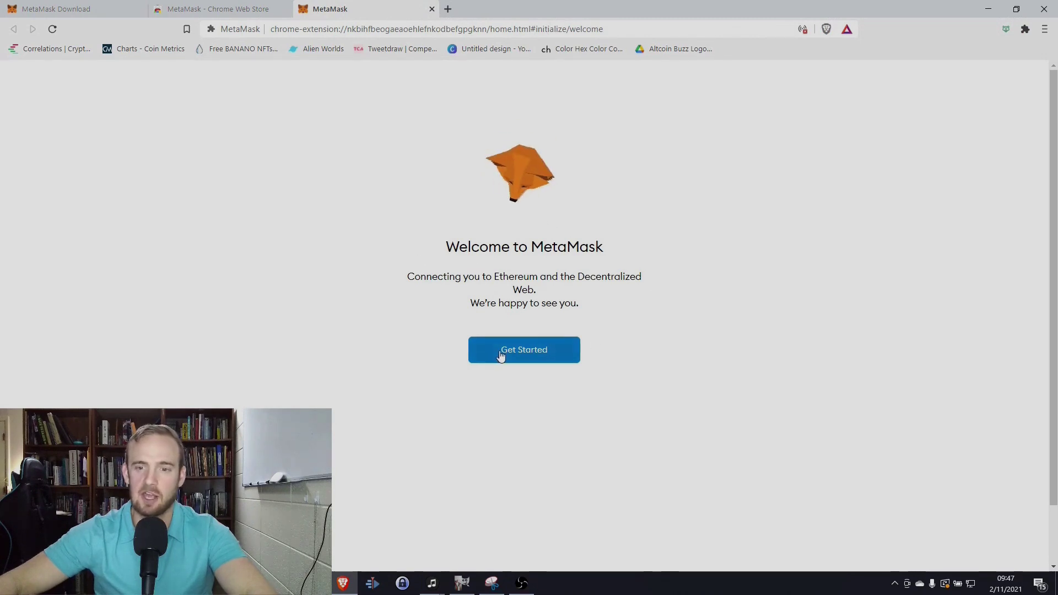
- Choose Get Started and Create a Wallet, and agree to share anonymized usage data
left_click(526, 359)
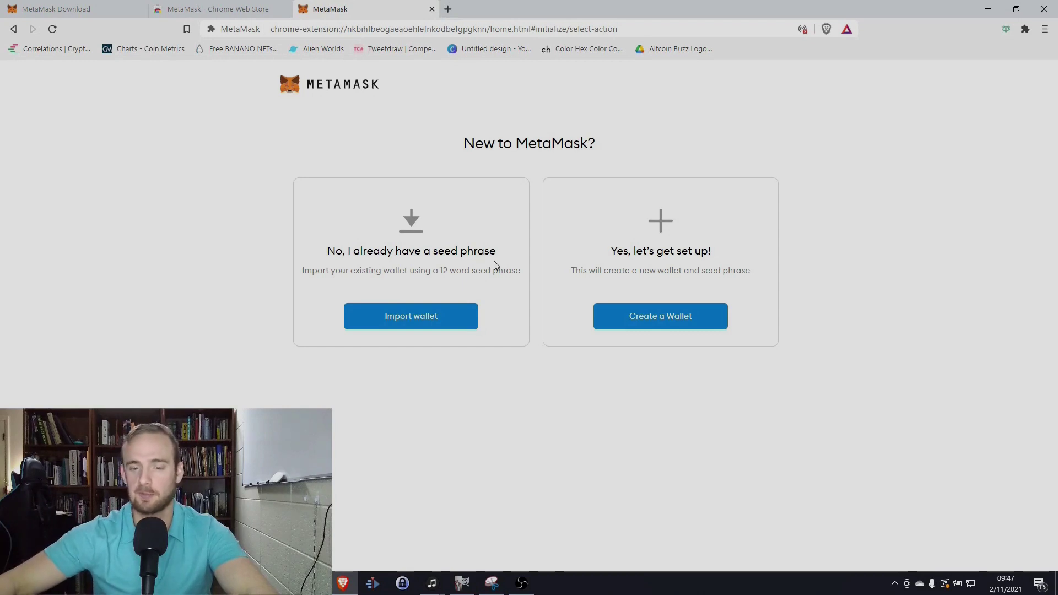
left_click(656, 317)
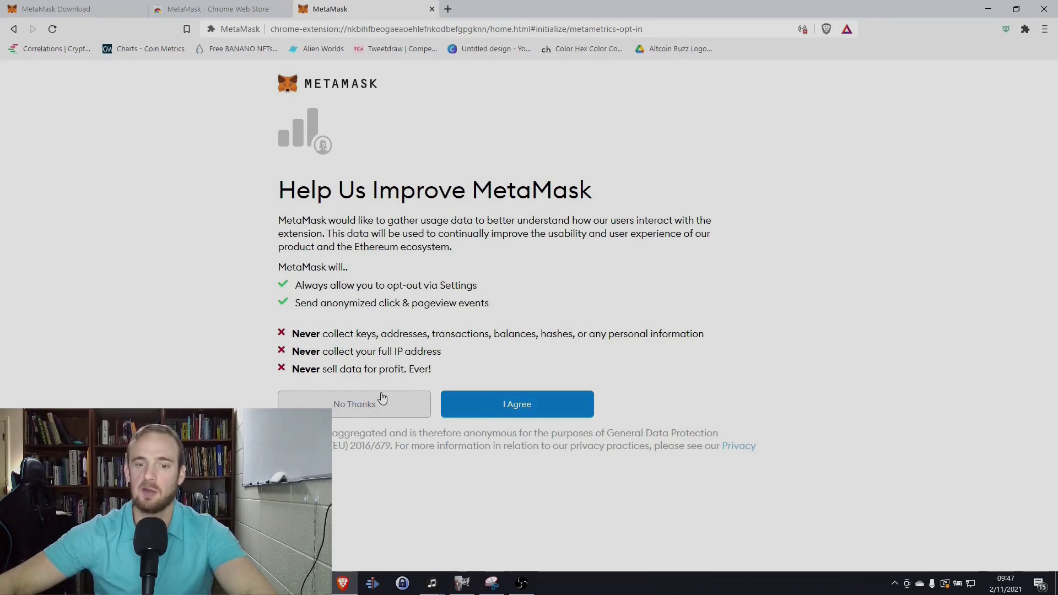
left_click(509, 414)
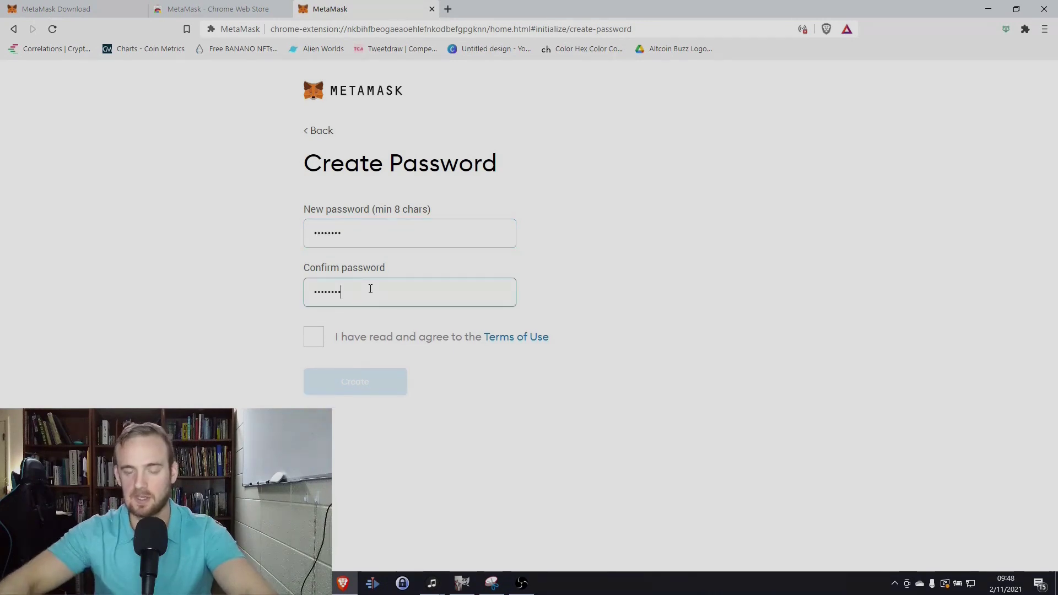
- Accept the Terms of Use and create the wallet with the entered password
left_click(312, 339)
left_click(342, 381)
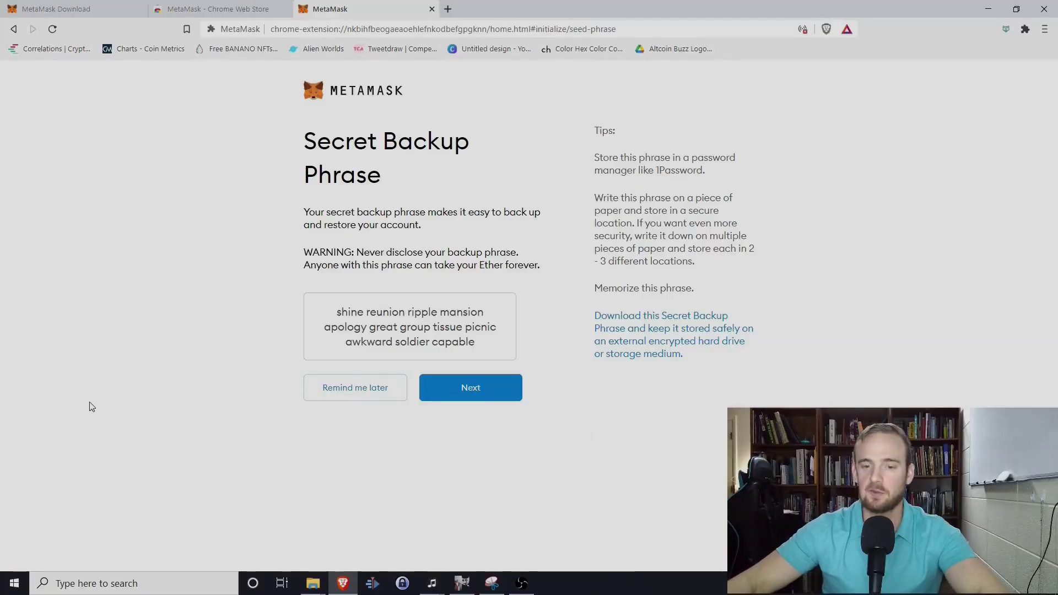
- Continue from the revealed 12-word Secret Backup Phrase to its confirmation page
left_click(479, 397)
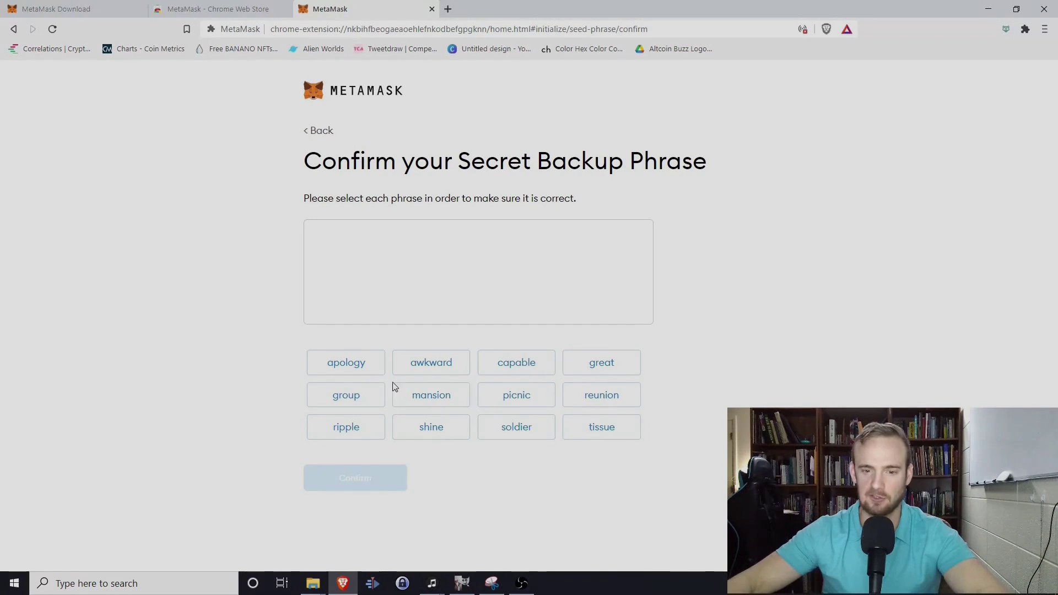
- Select the first six backup phrase words in their original order
left_click(428, 427)
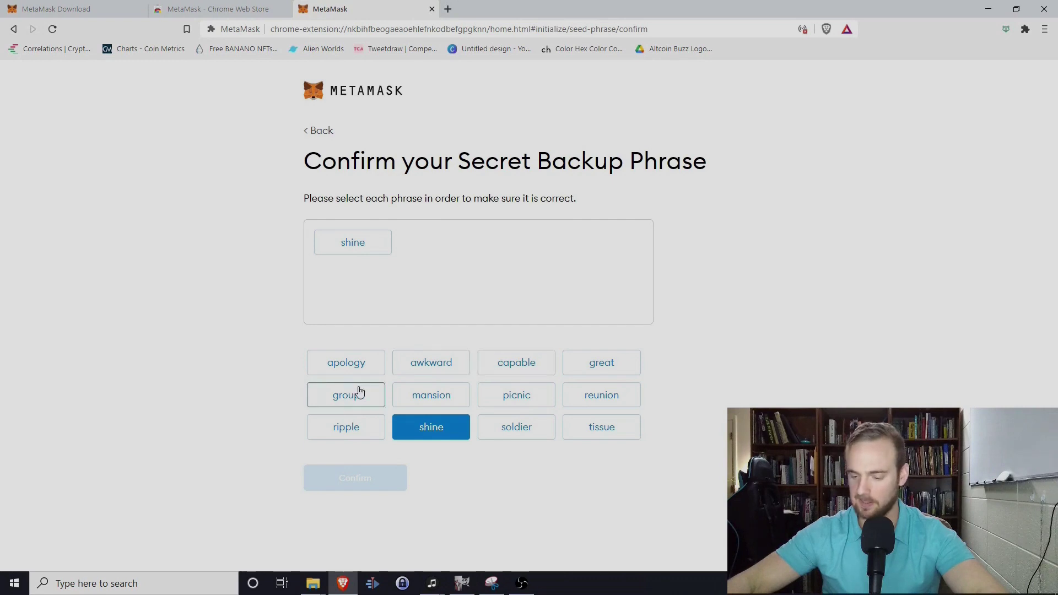
left_click(613, 397)
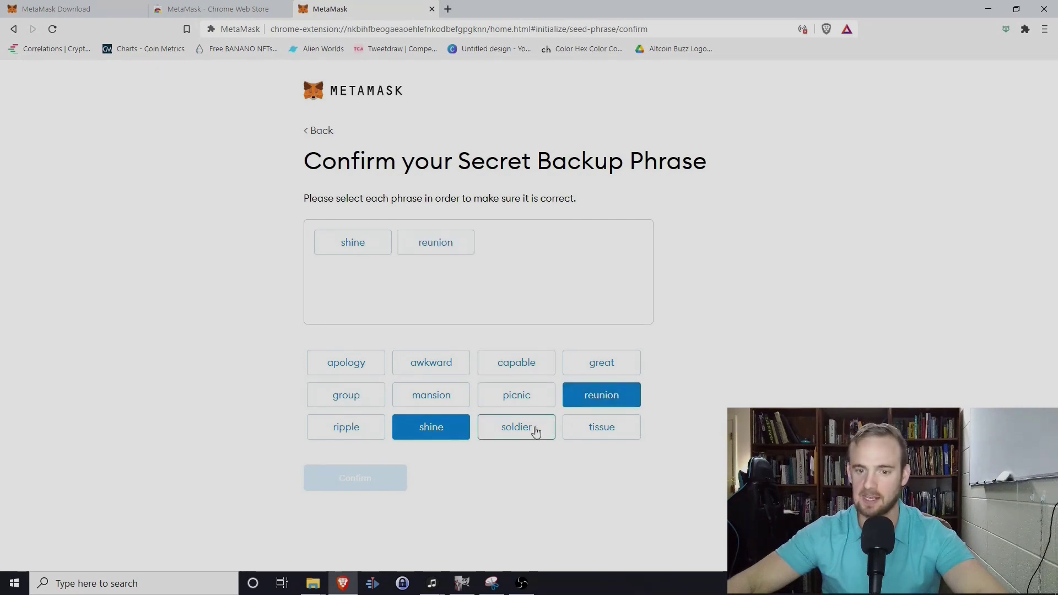
left_click(338, 435)
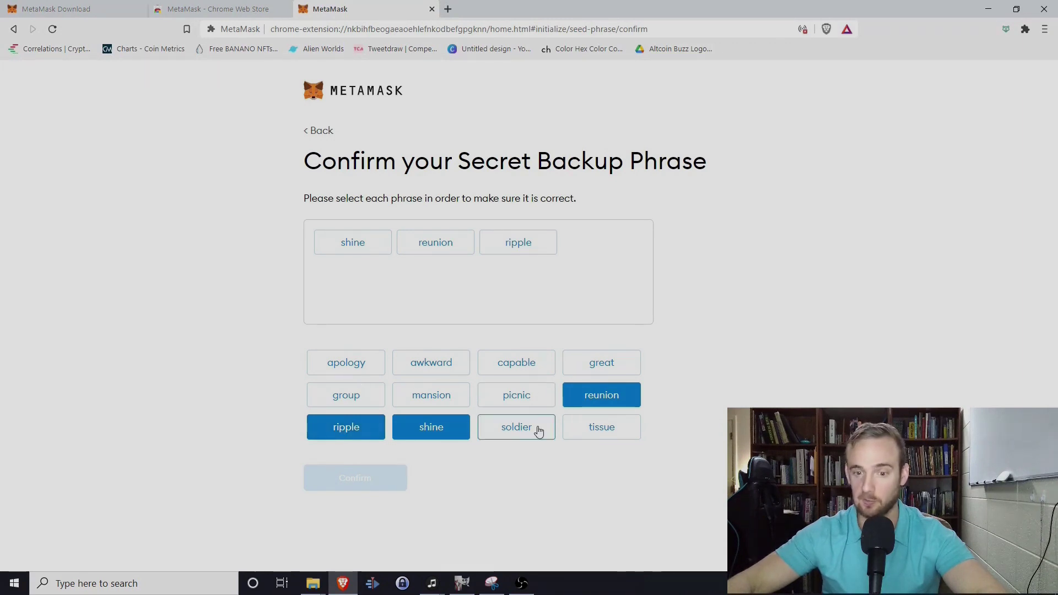
left_click(419, 406)
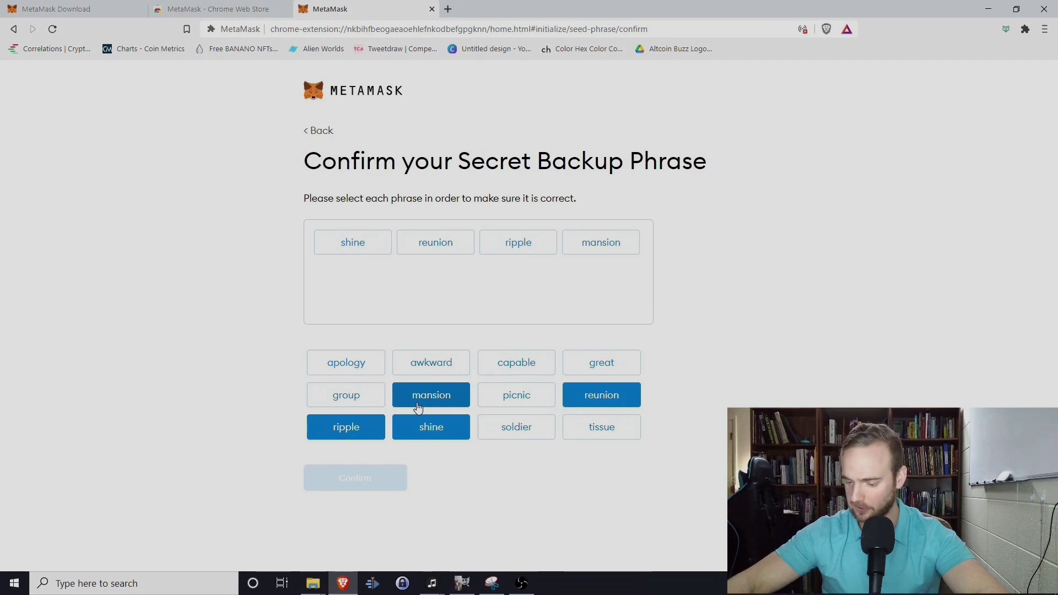
left_click(345, 364)
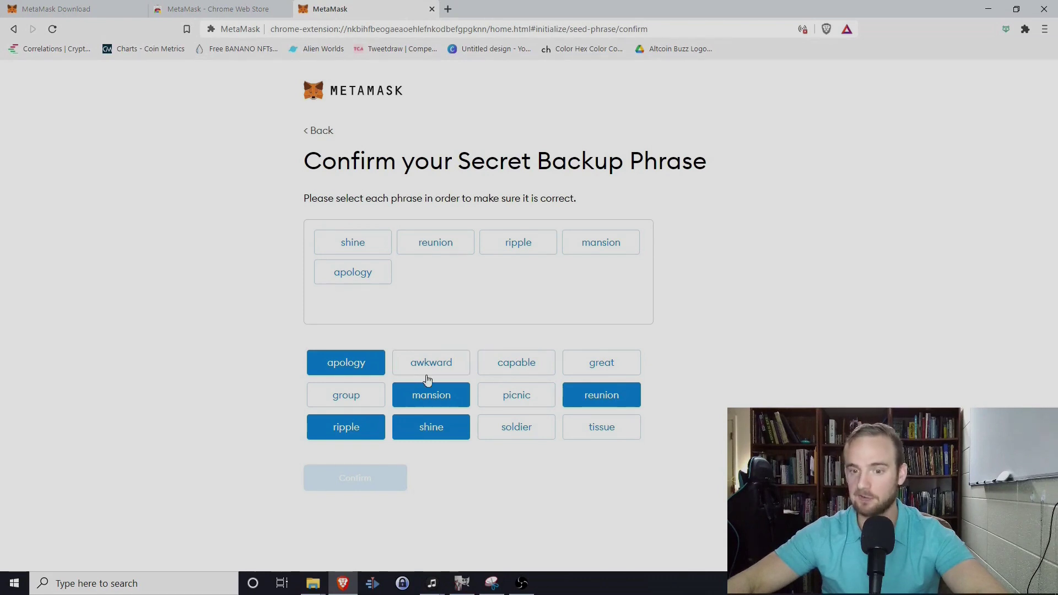
left_click(598, 372)
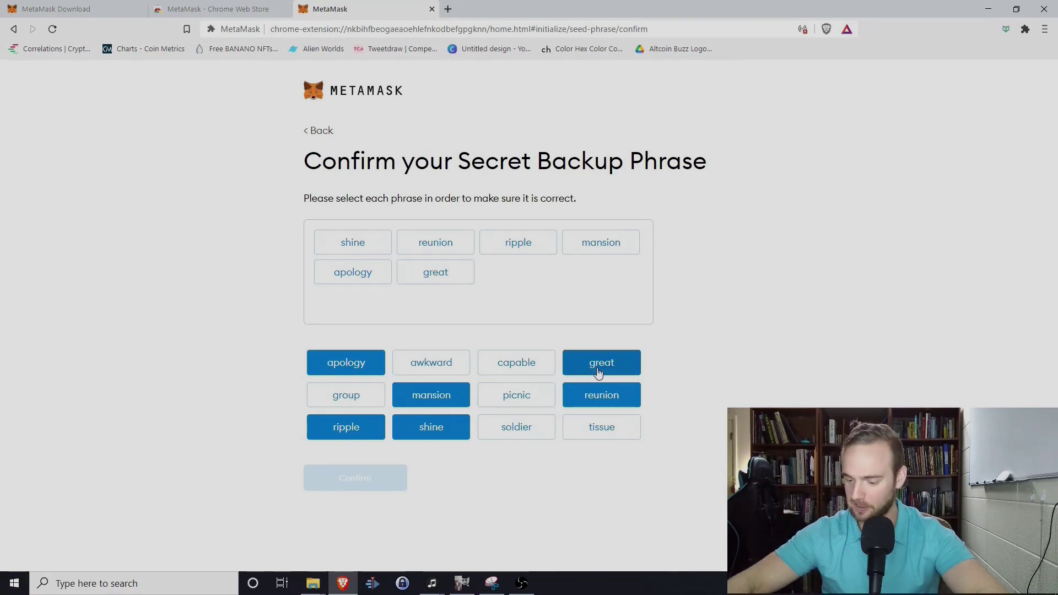
- Select the remaining six words in order, confirm the phrase, and finish setup
left_click(364, 397)
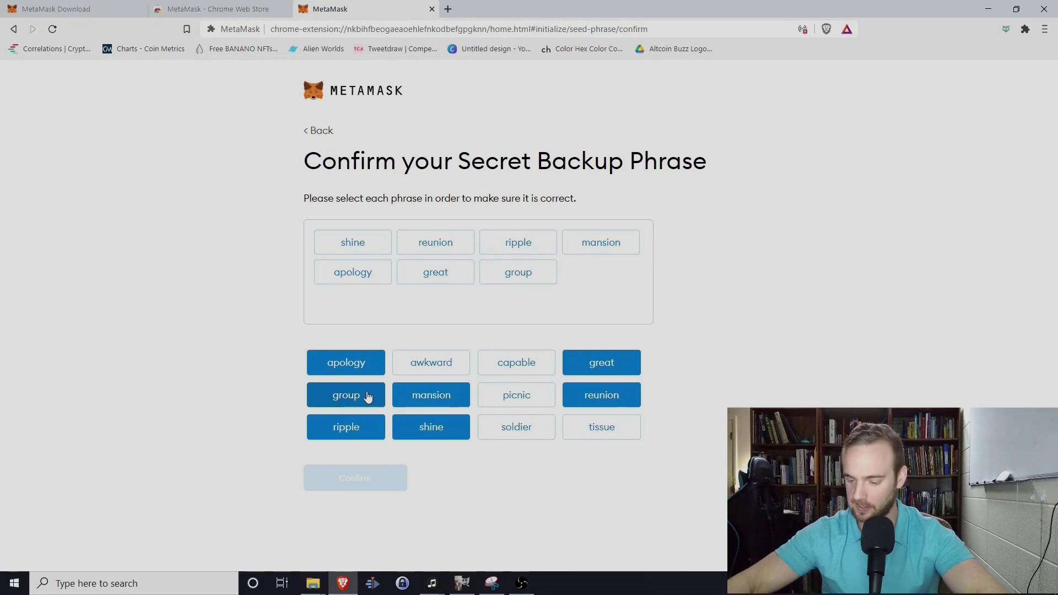
left_click(596, 433)
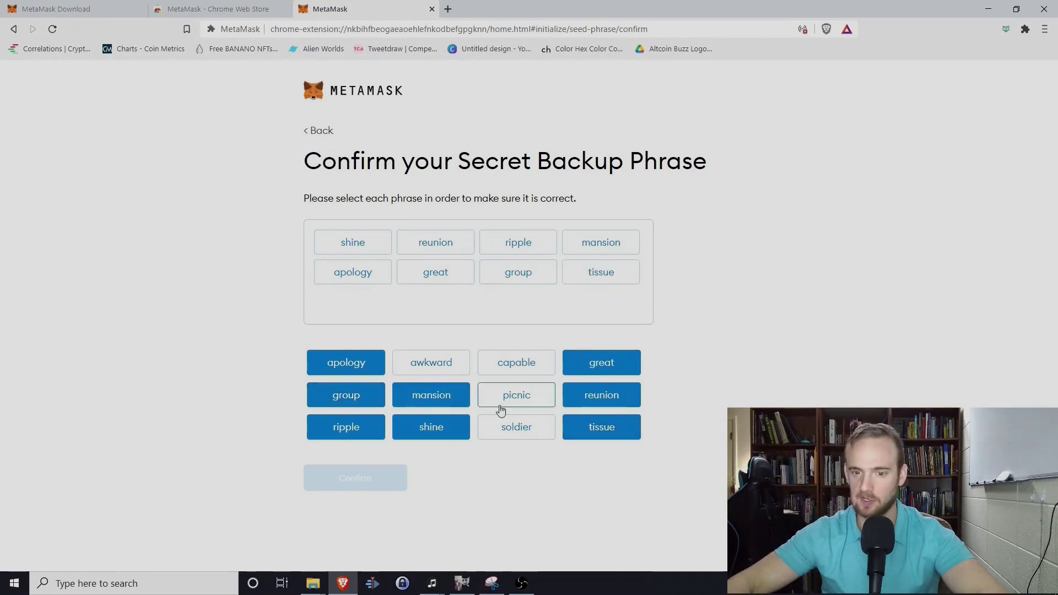
left_click(514, 396)
left_click(430, 362)
left_click(517, 427)
left_click(516, 362)
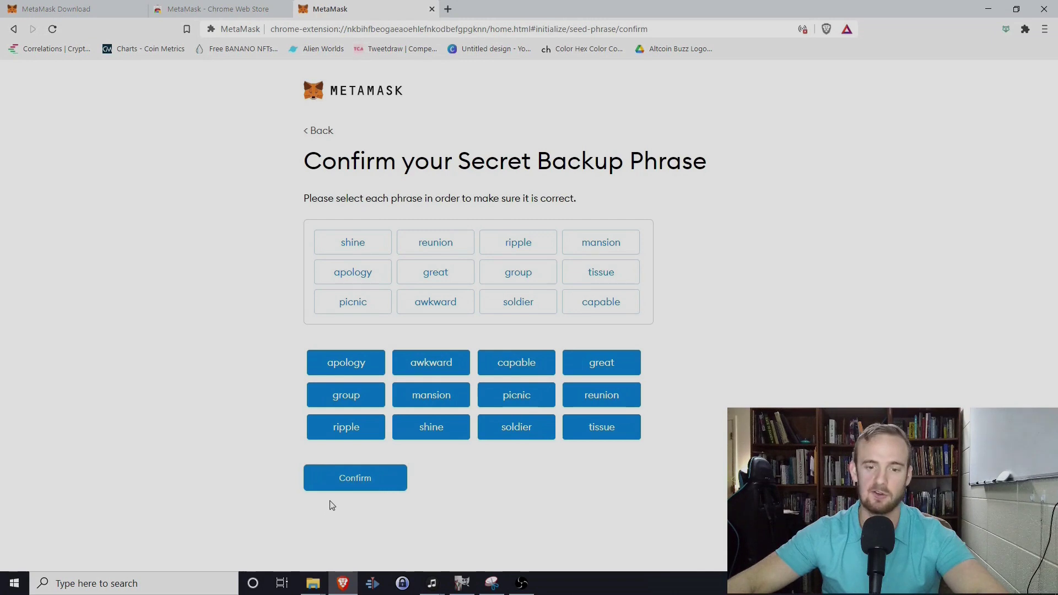
left_click(342, 487)
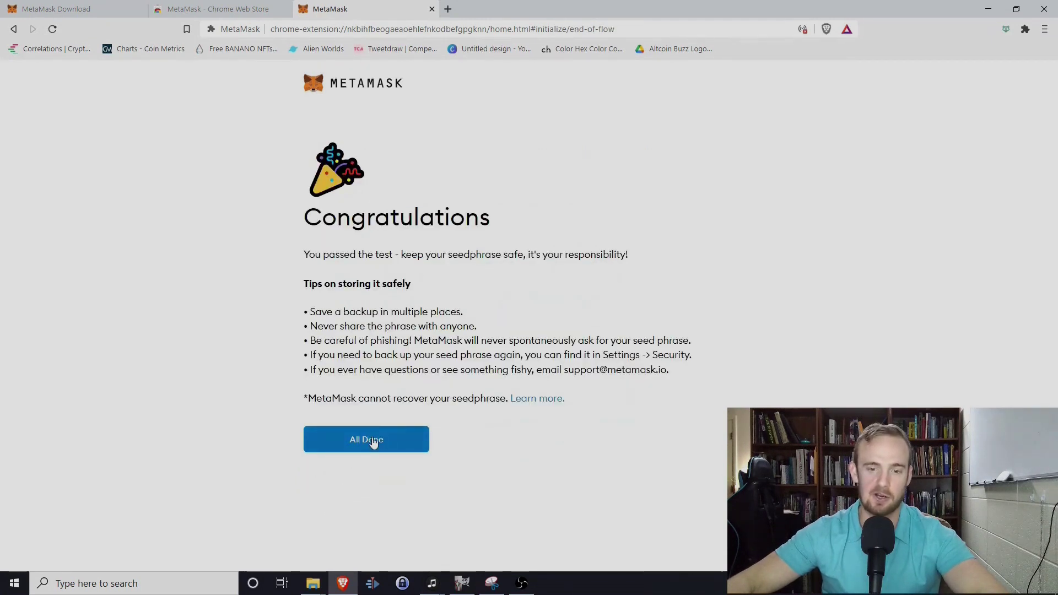
left_click(373, 442)
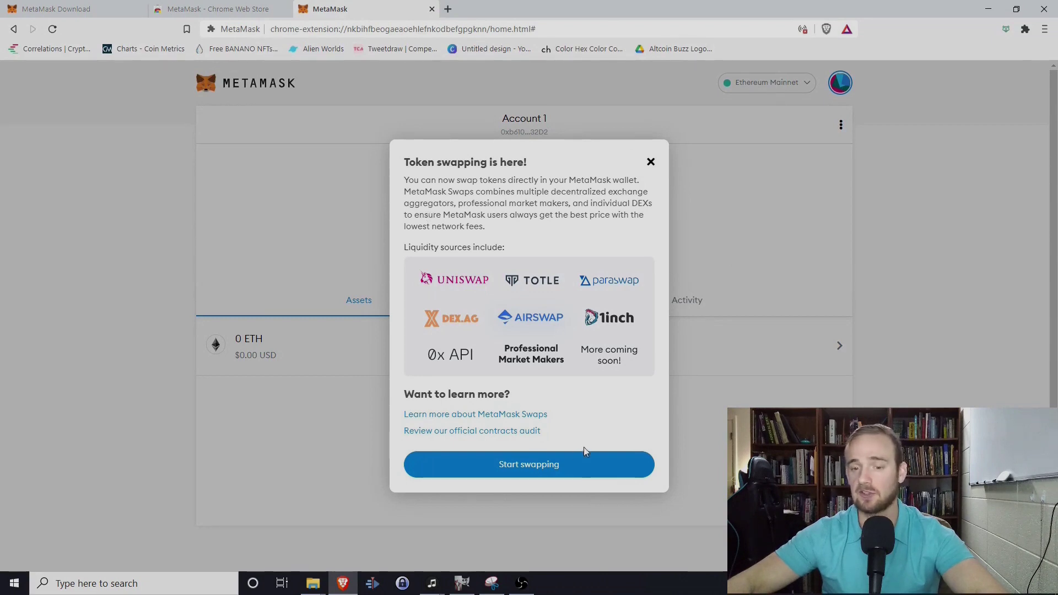
- Close the 'Token swapping is here!' popup to show Account 1 with 0 ETH
left_click(650, 163)
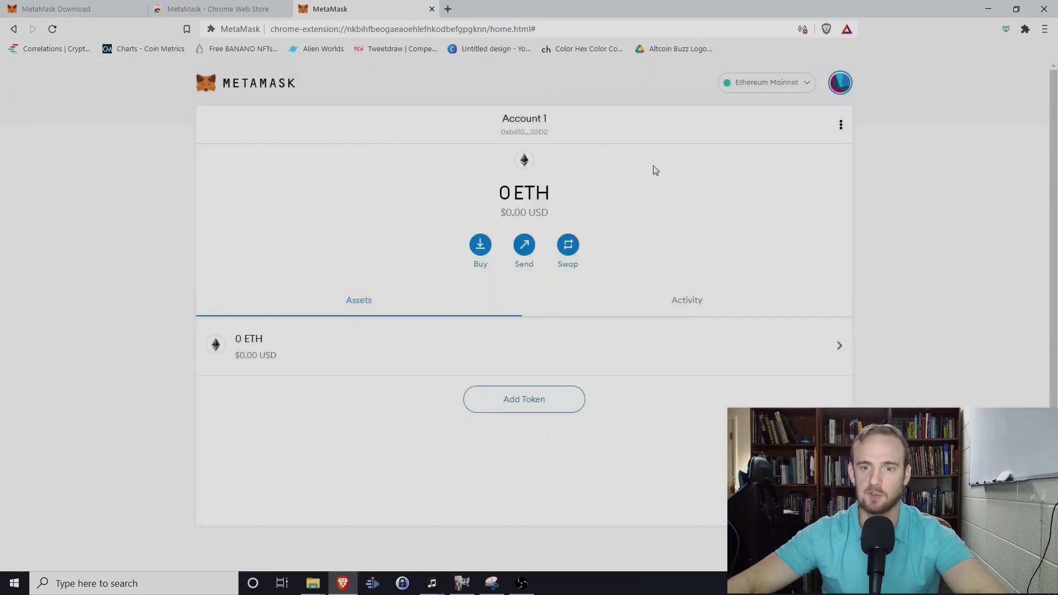
- Pin MetaMask to the Brave toolbar and open its Account 1 wallet popup
left_click(1025, 31)
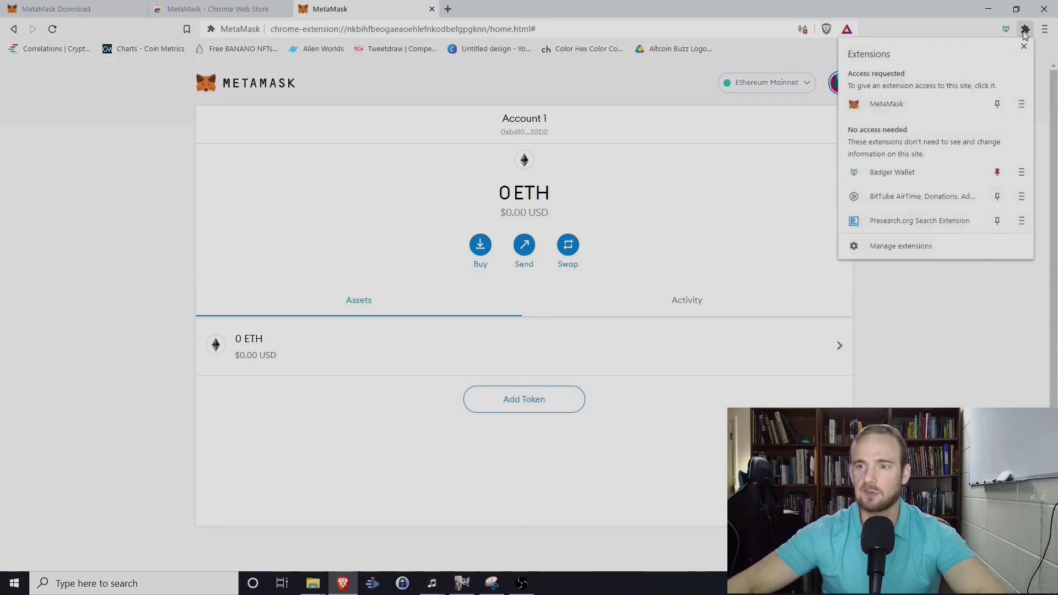
left_click(998, 104)
left_click(951, 339)
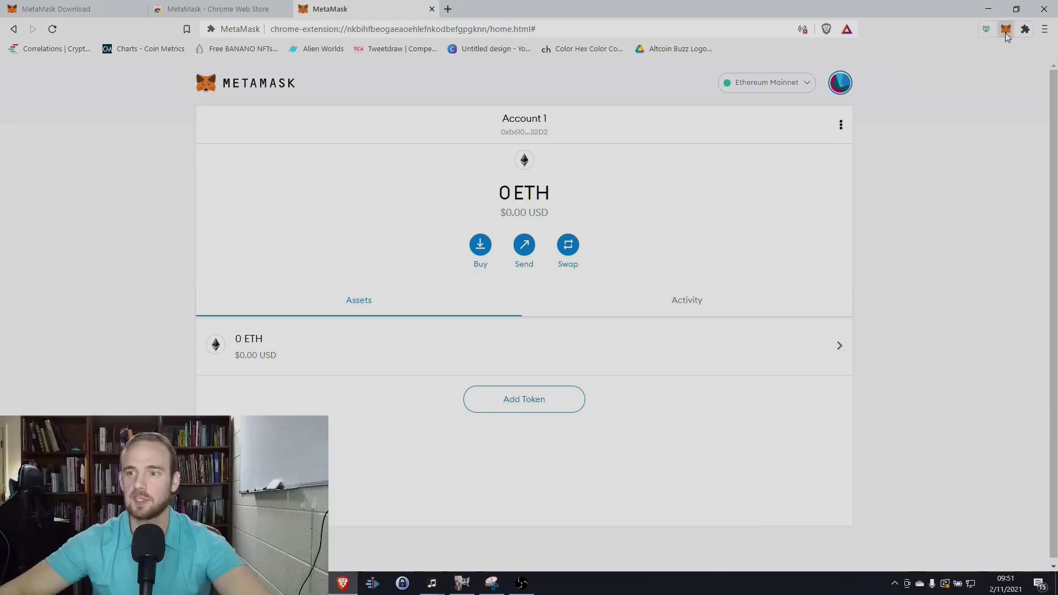
left_click(1005, 30)
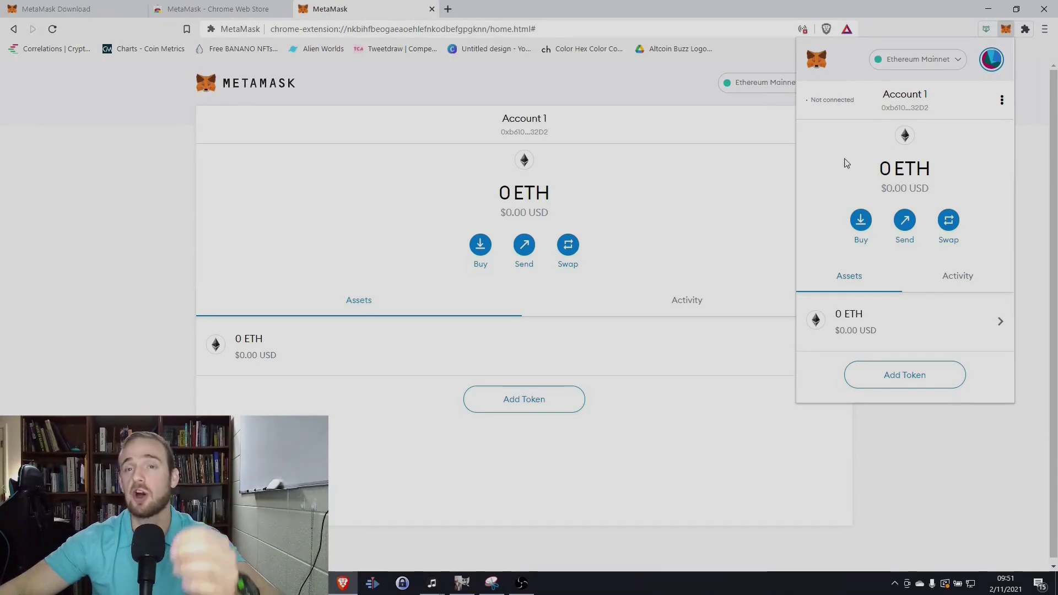
- Choose Buy in the MetaMask popup and continue to Wyre to purchase ETH
left_click(860, 221)
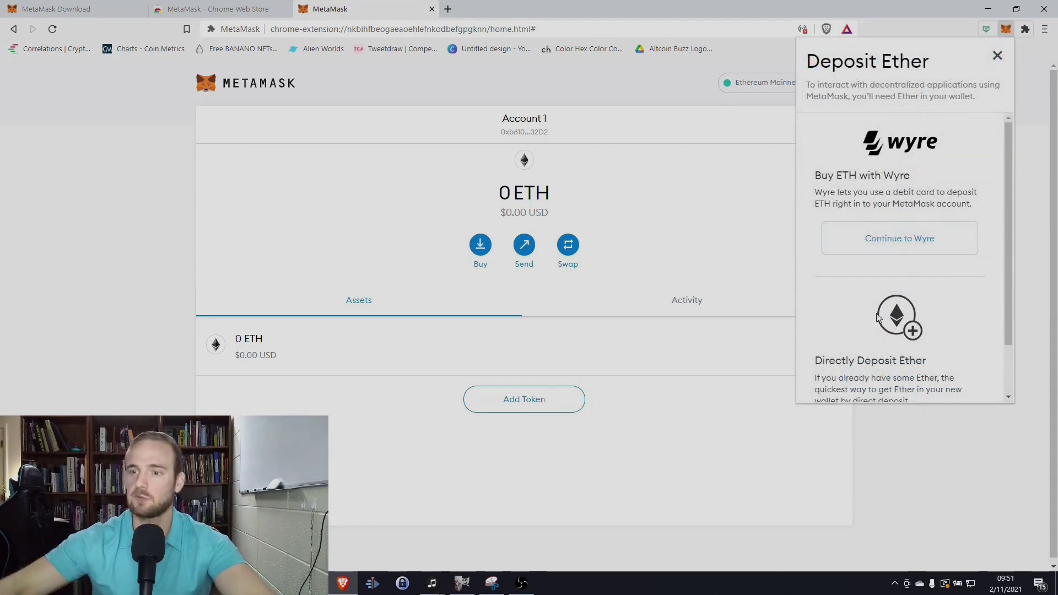
scroll(878, 318, "down", 1)
scroll(847, 263, "up", 1)
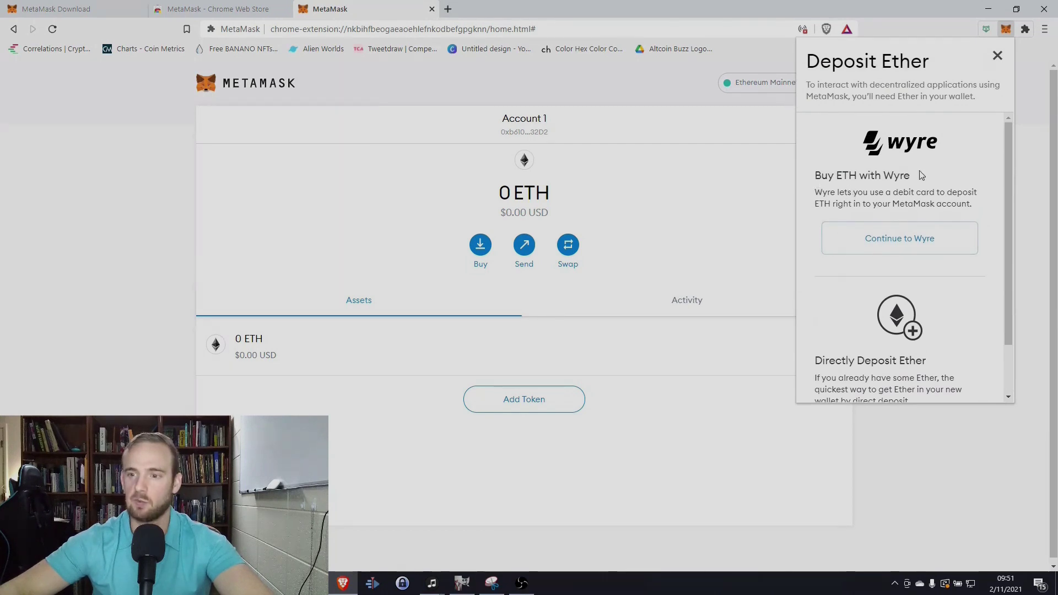
left_click(881, 242)
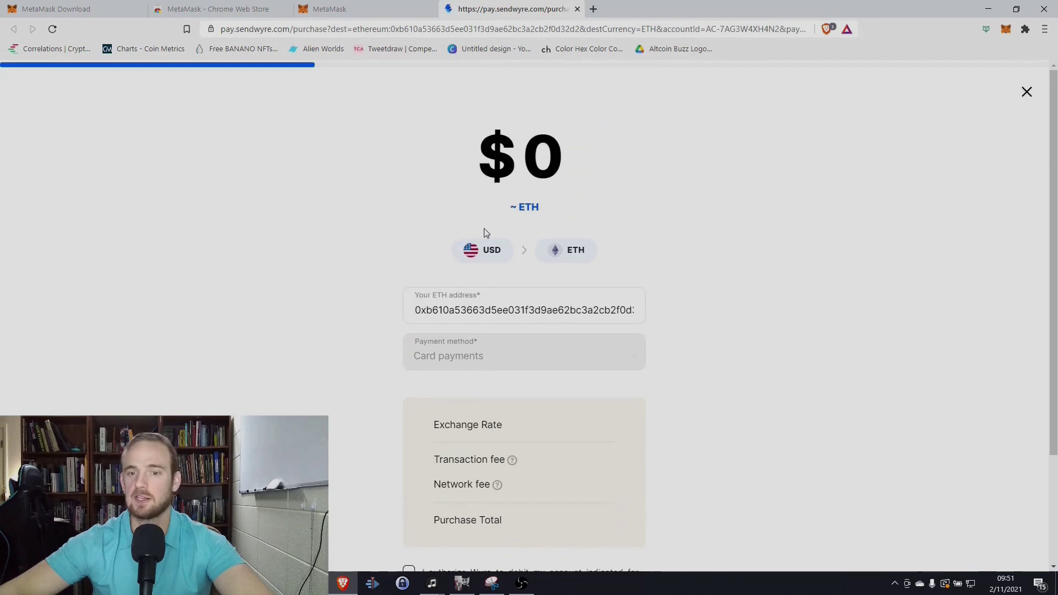
- Look over the empty Wyre ETH card-purchase form, then switch back to the MetaMask tab
scroll(434, 358, "down", 3)
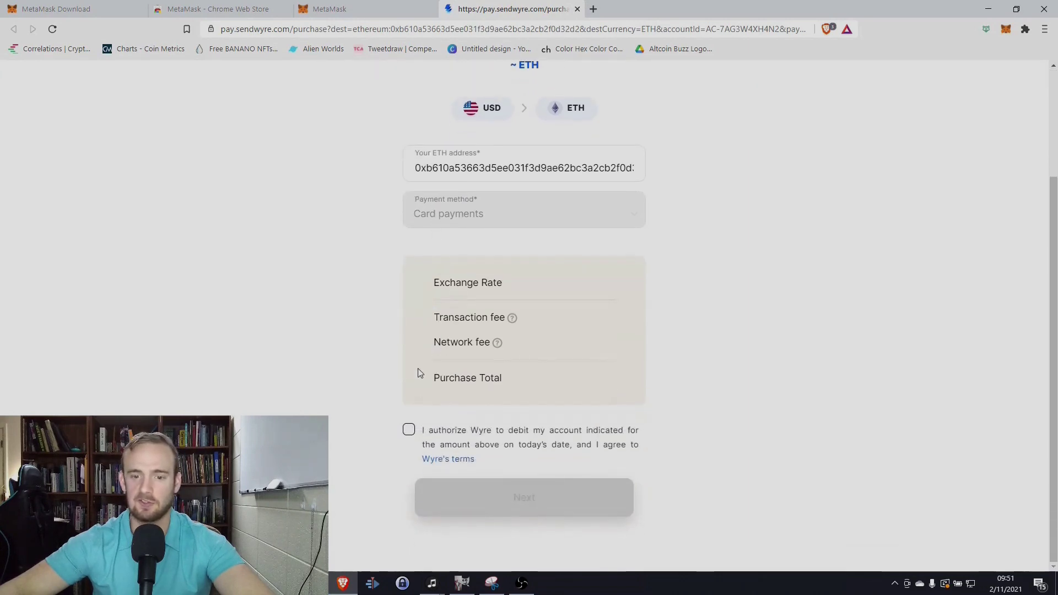
scroll(449, 236, "up", 3)
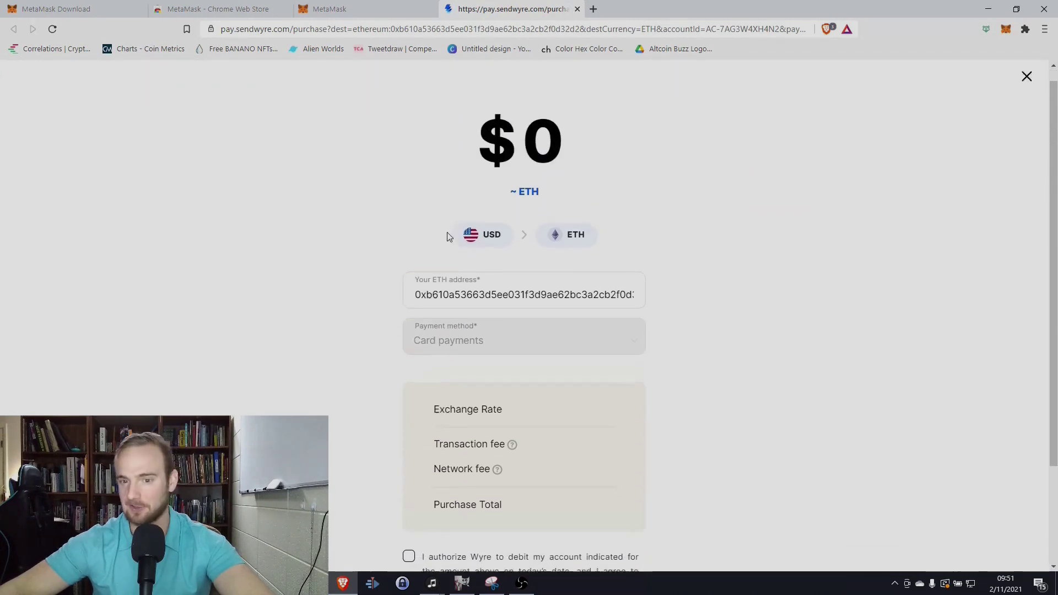
scroll(512, 215, "down", 2)
scroll(394, 284, "up", 3)
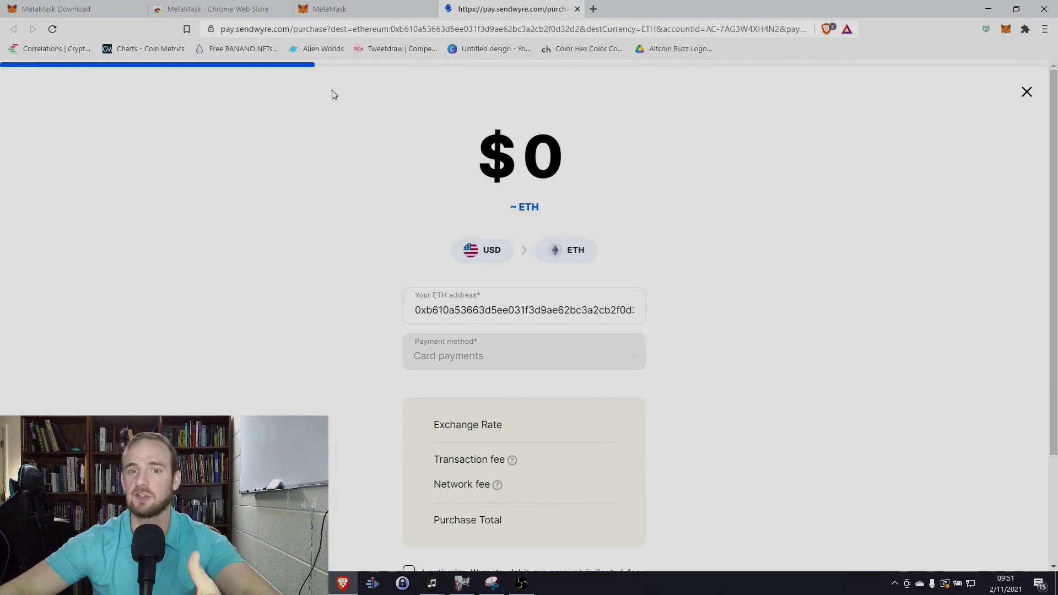
left_click(351, 7)
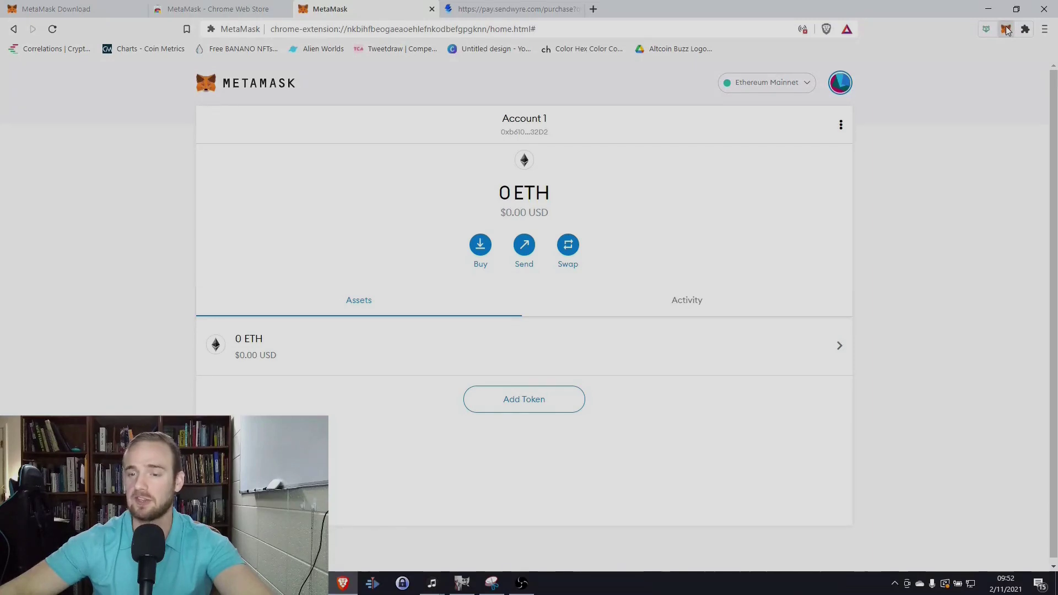
- From the MetaMask toolbar popup, copy Account 1's wallet address to the clipboard
left_click(1007, 30)
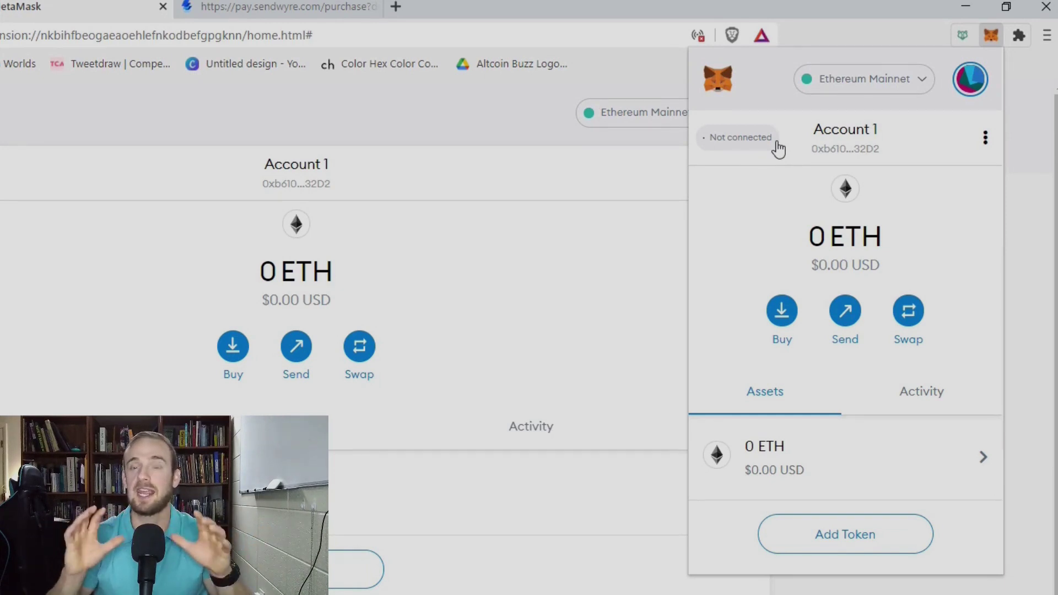
left_click(824, 147)
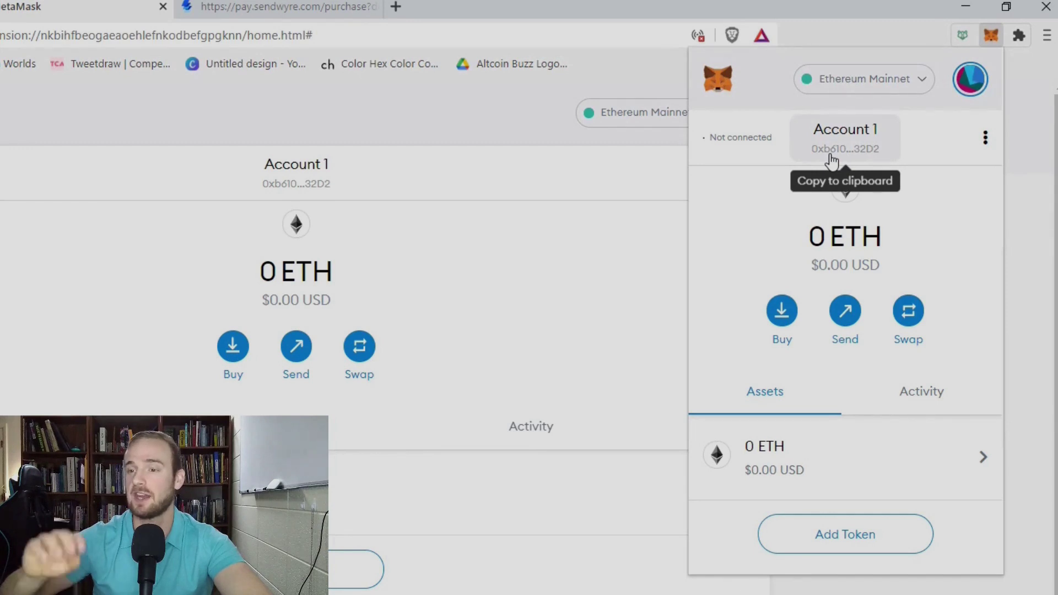
- View Account 1's QR code and full address in Account details, then close it
left_click(832, 160)
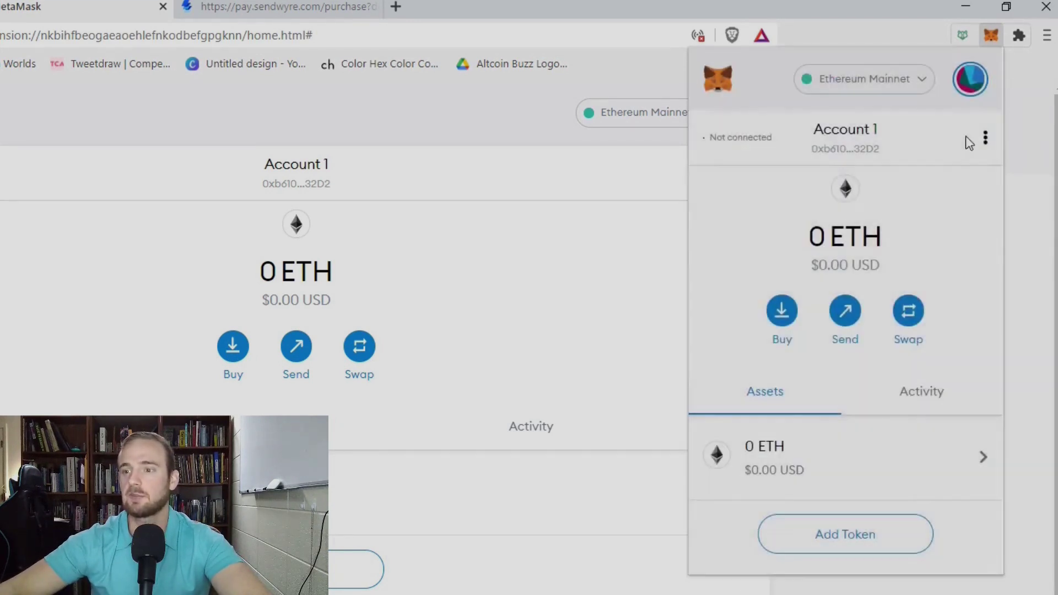
left_click(986, 138)
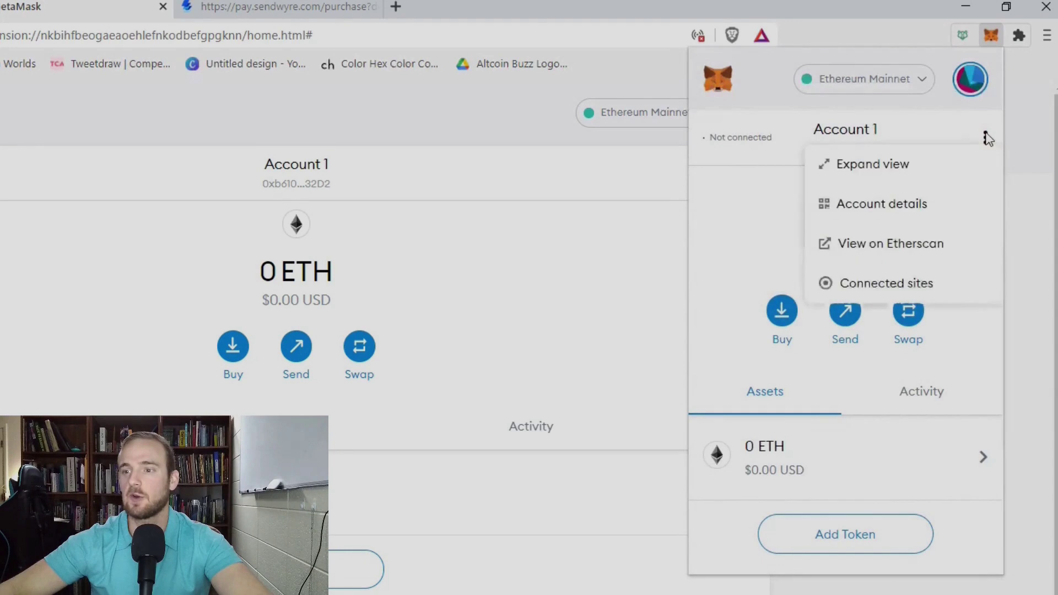
left_click(922, 206)
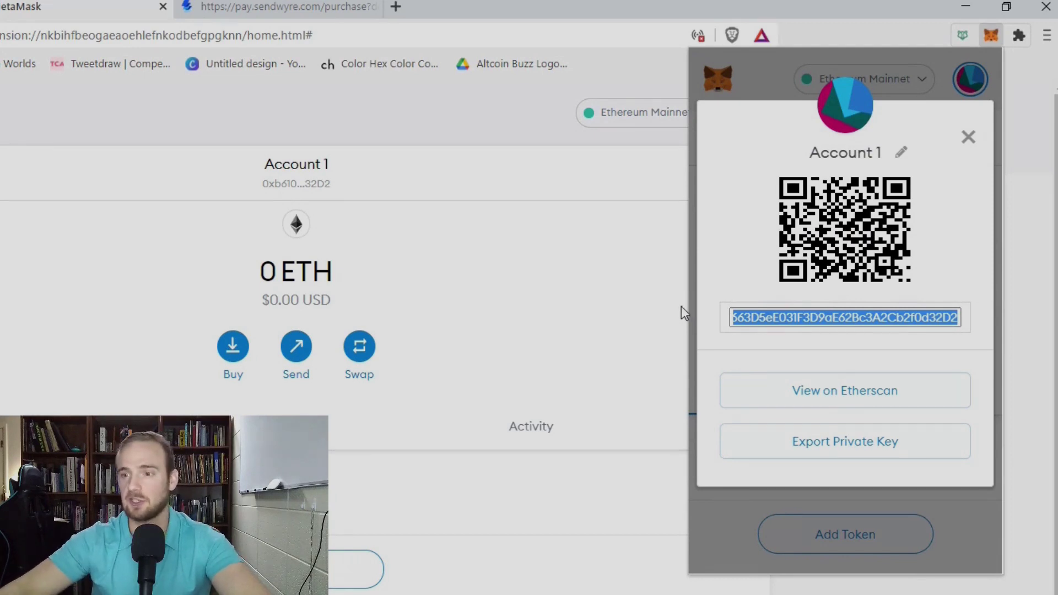
left_click(969, 137)
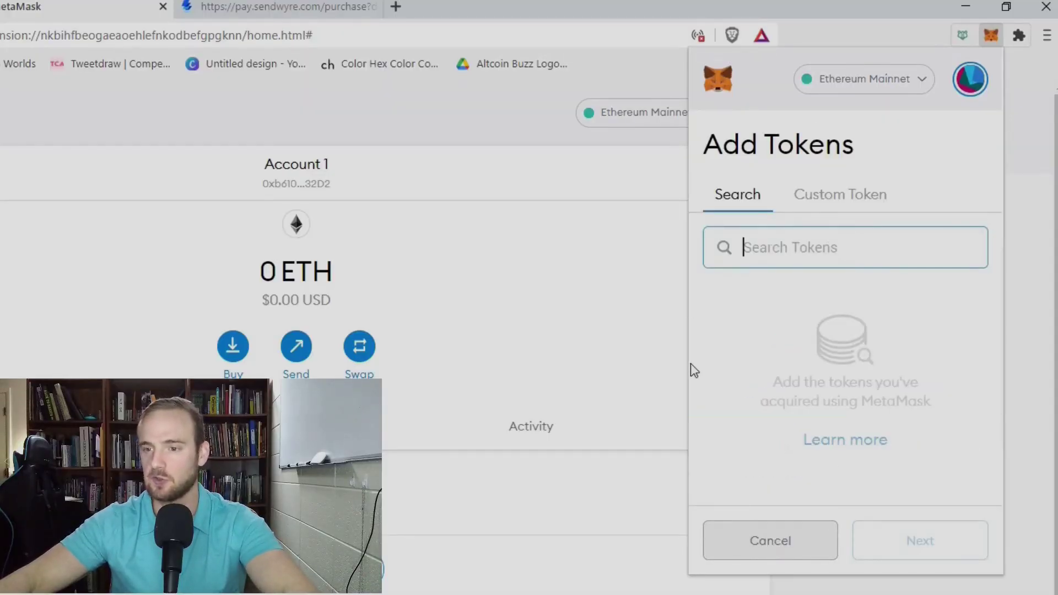
- Search 'uni', add the Uniswap (UNI) token, and return to Account 1's assets
left_click(792, 248)
type("uni")
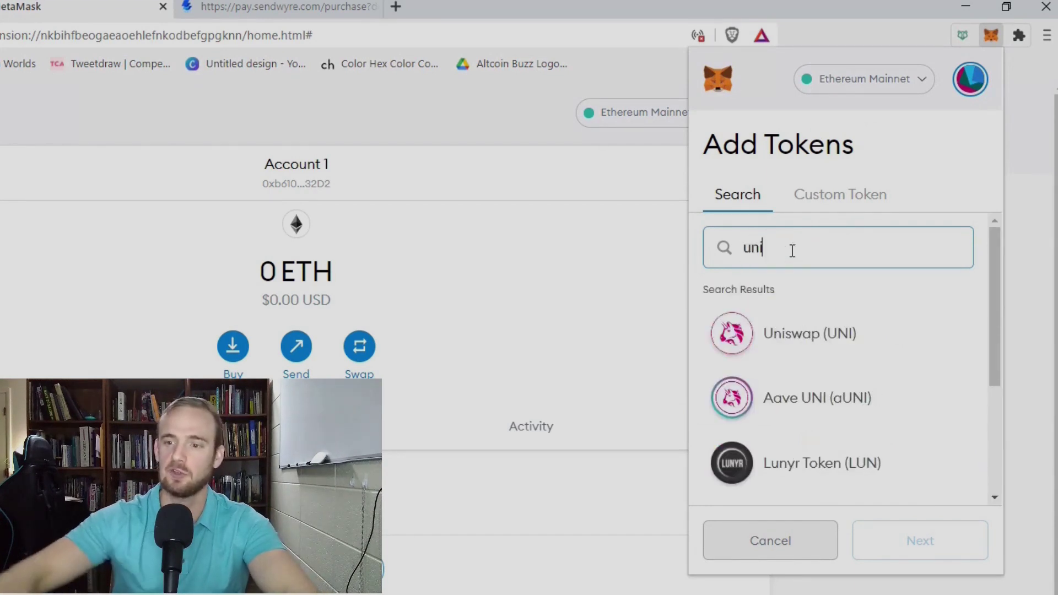
left_click(827, 356)
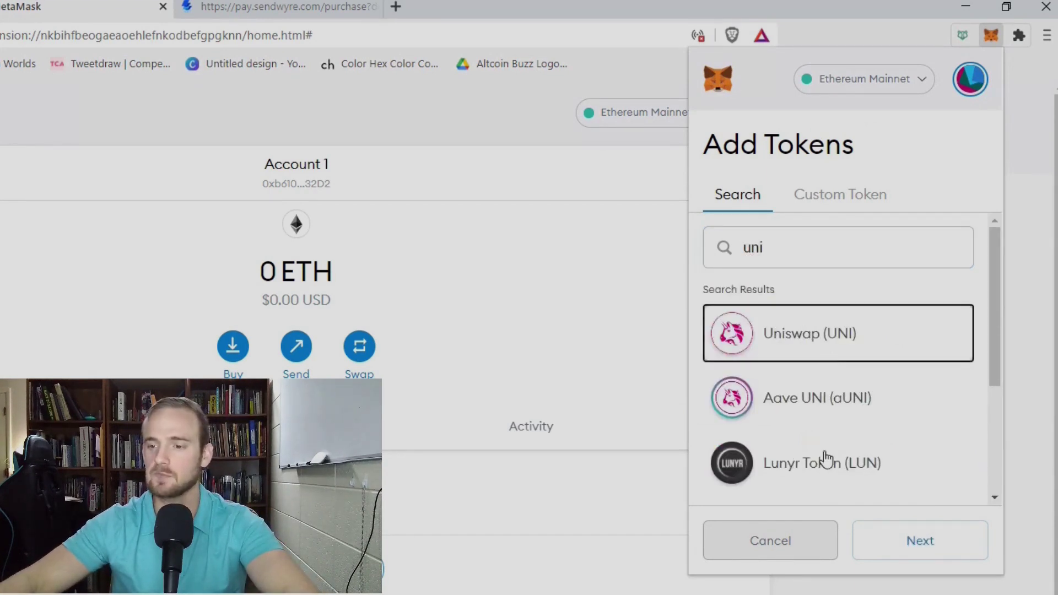
left_click(897, 540)
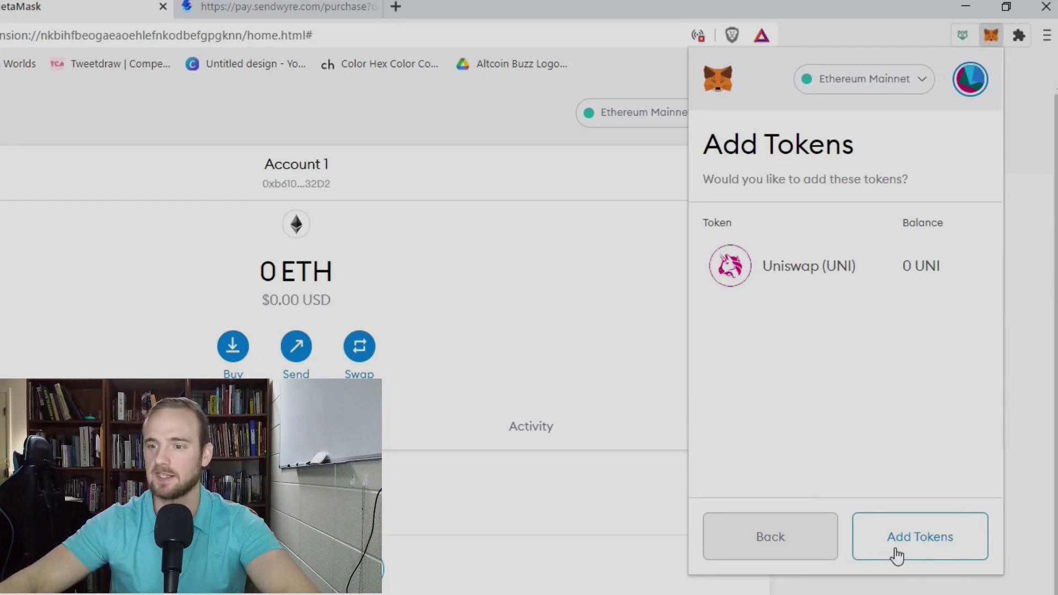
left_click(896, 553)
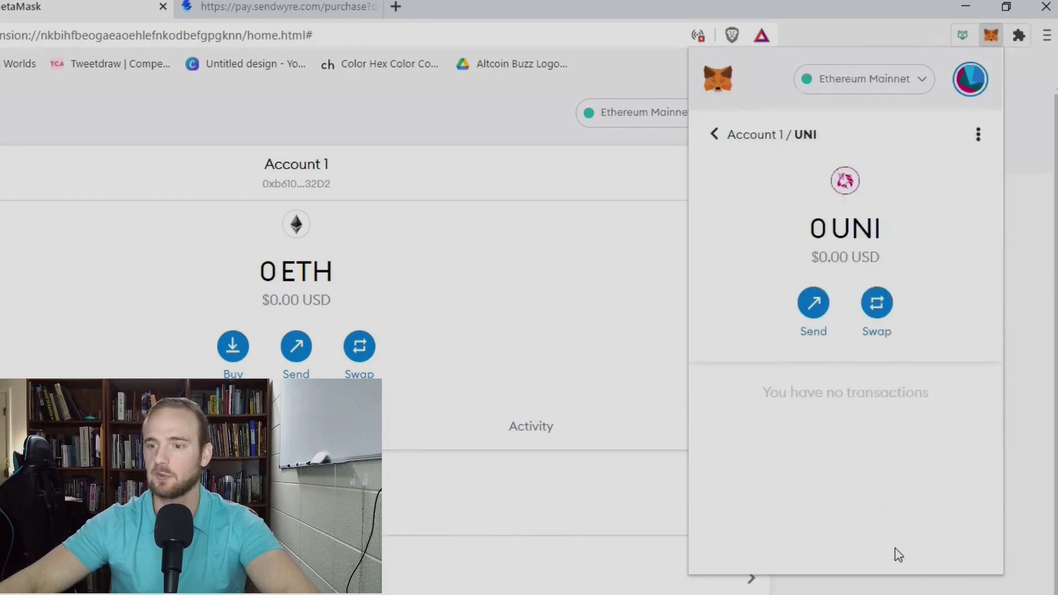
left_click(731, 141)
scroll(805, 434, "down", 1)
scroll(813, 428, "up", 1)
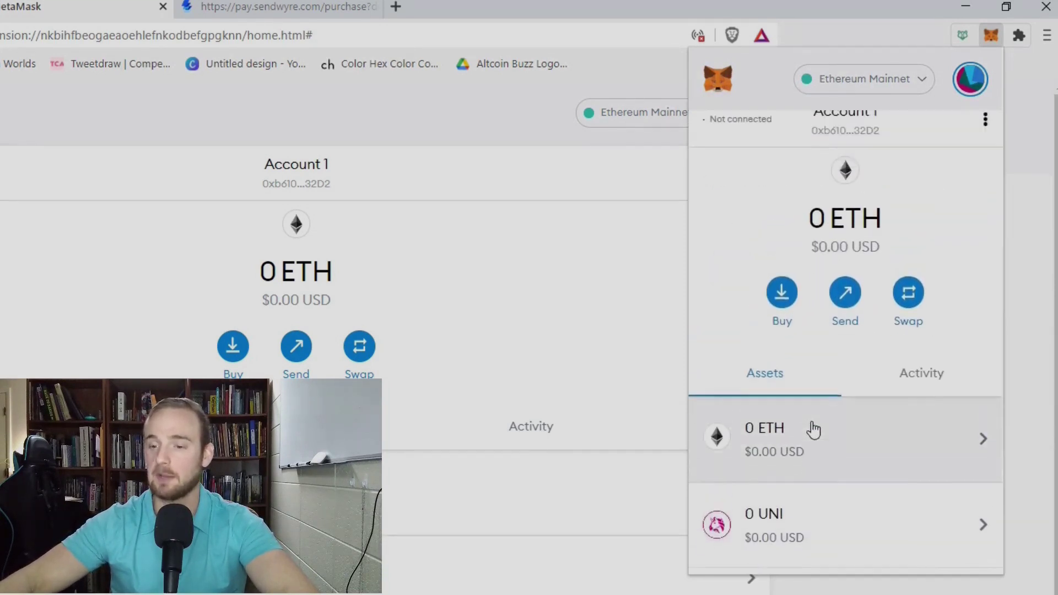
scroll(795, 496, "down", 1)
scroll(794, 500, "up", 1)
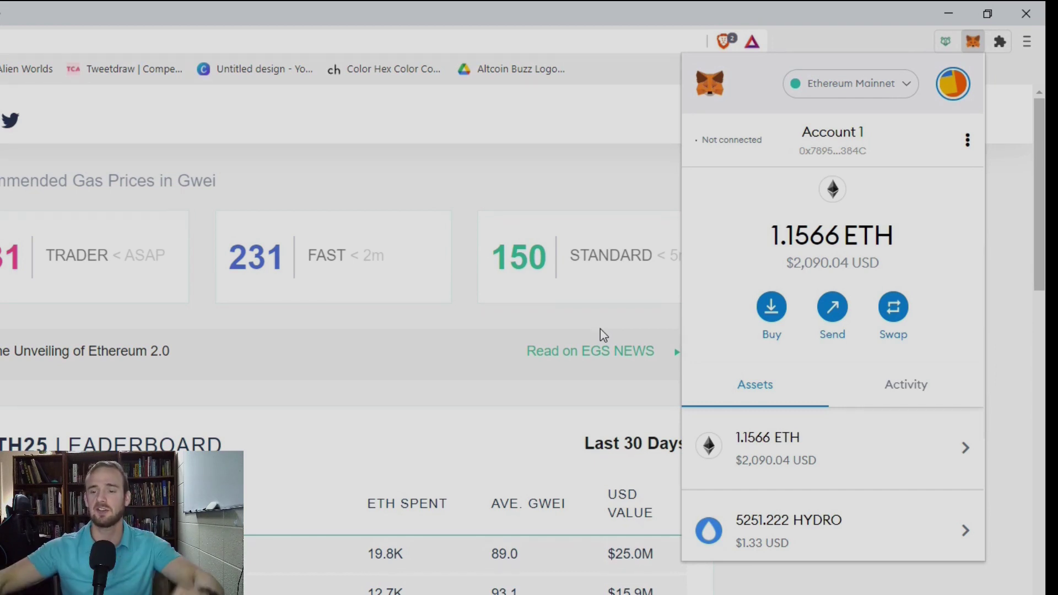
- Start a HYDRO send and paste the copied wallet address as the recipient
scroll(812, 371, "down", 3)
scroll(814, 366, "up", 3)
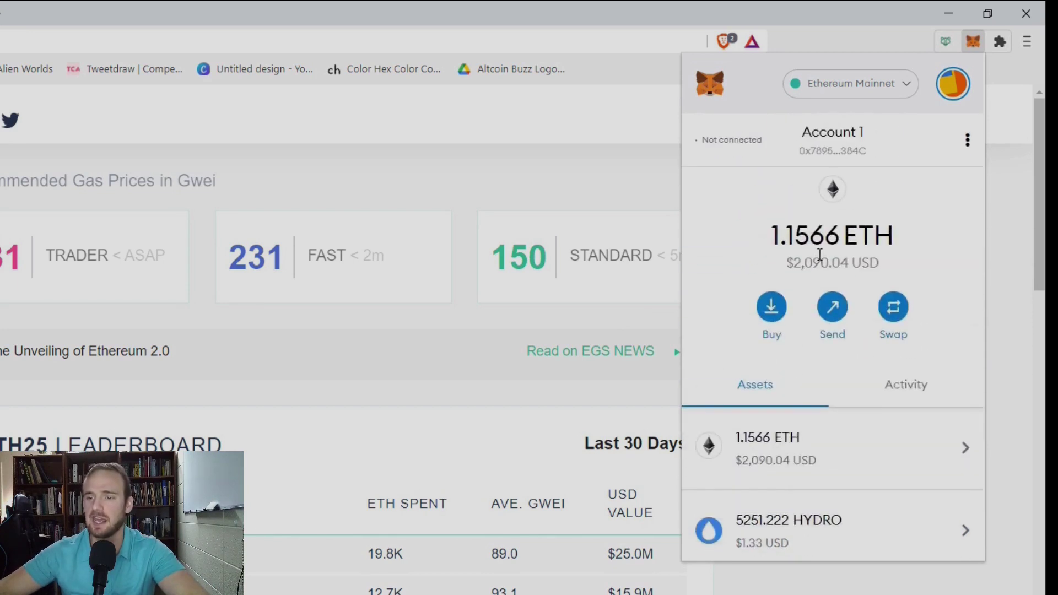
scroll(821, 259, "down", 2)
left_click(841, 444)
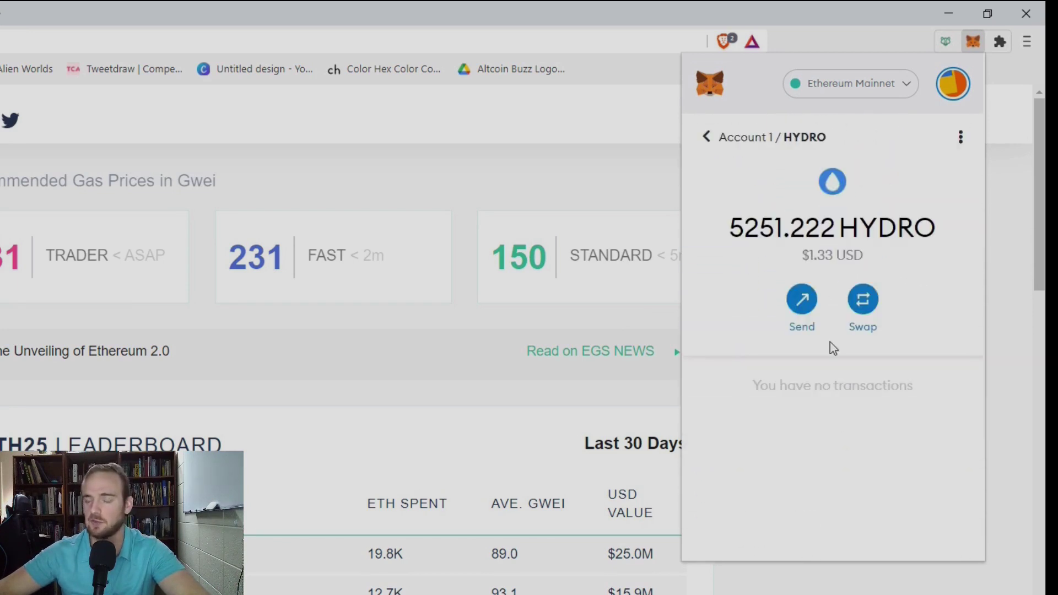
left_click(806, 314)
left_click(816, 194)
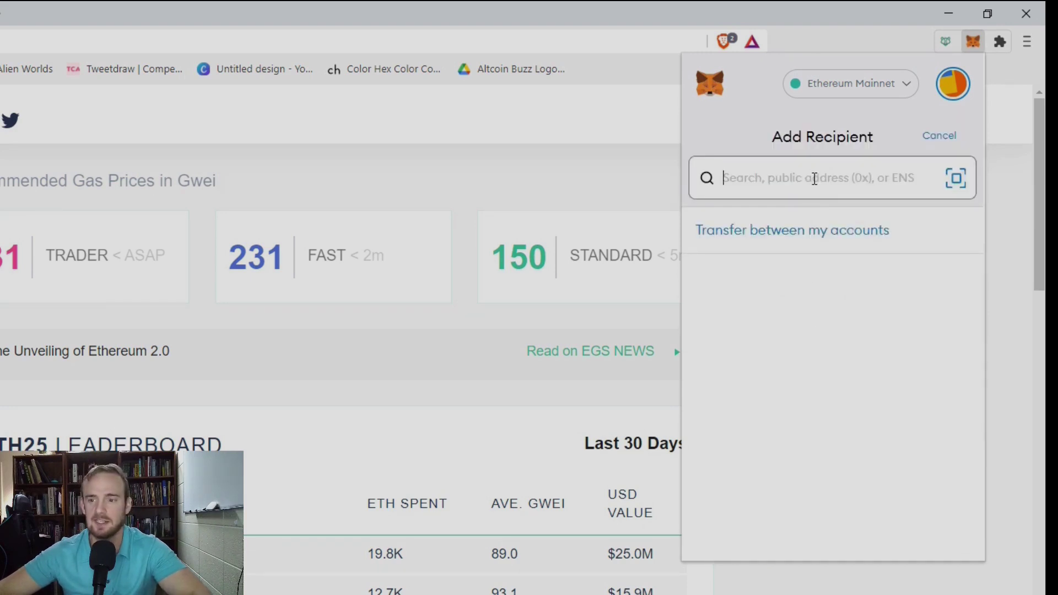
key("ctrl+v")
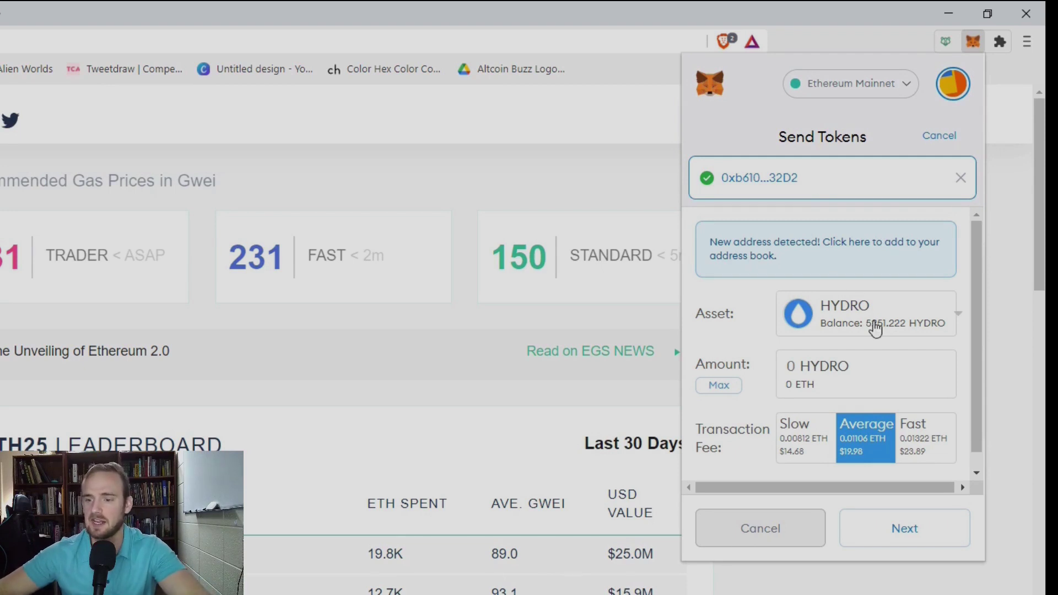
scroll(876, 329, "down", 1)
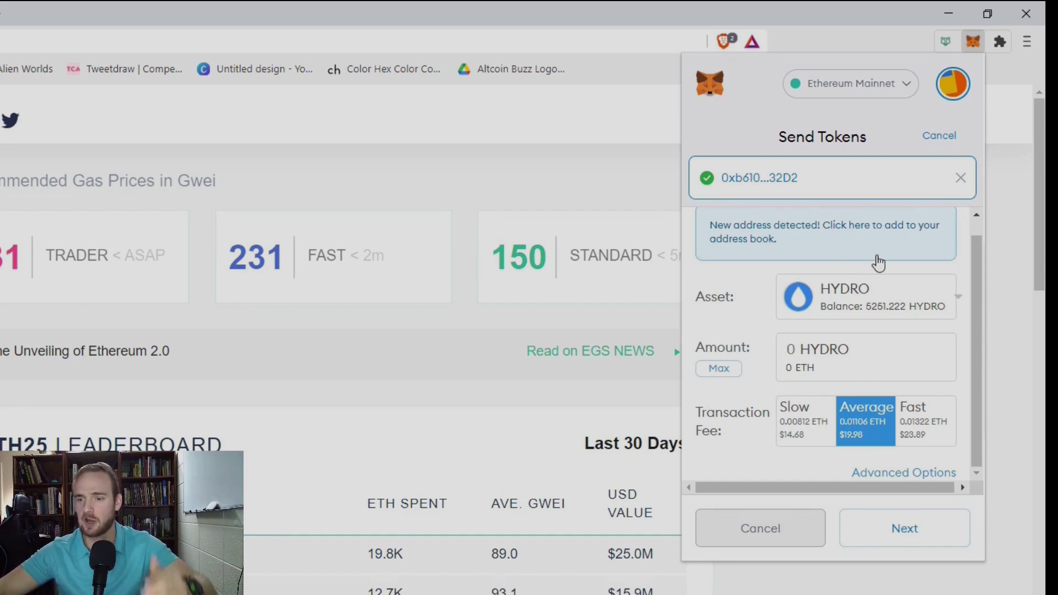
left_click(886, 308)
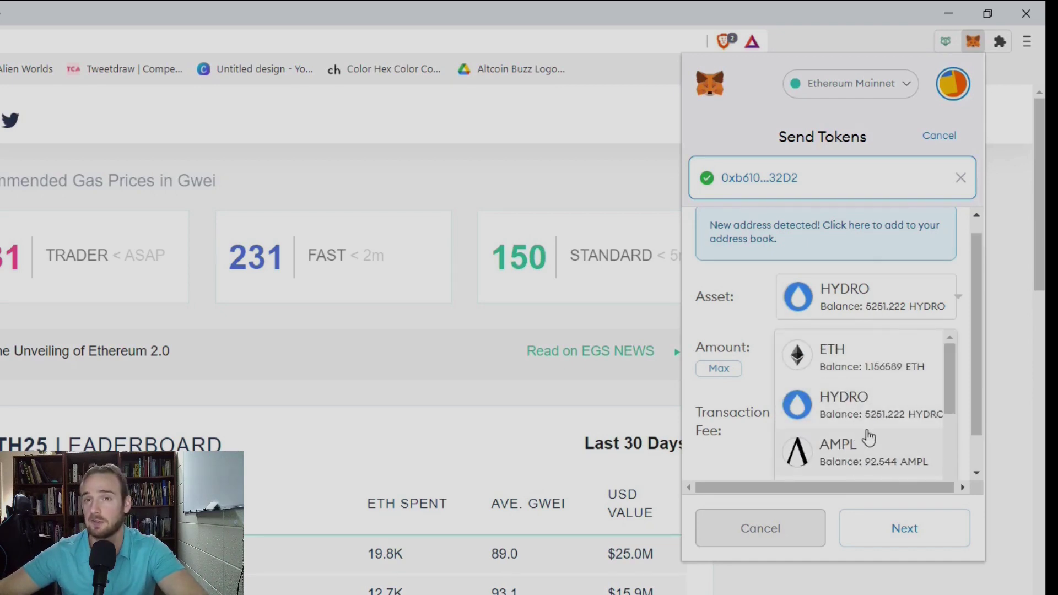
- Keep HYDRO as the asset and set the amount to Max, about 5251.222 HYDRO
left_click(757, 302)
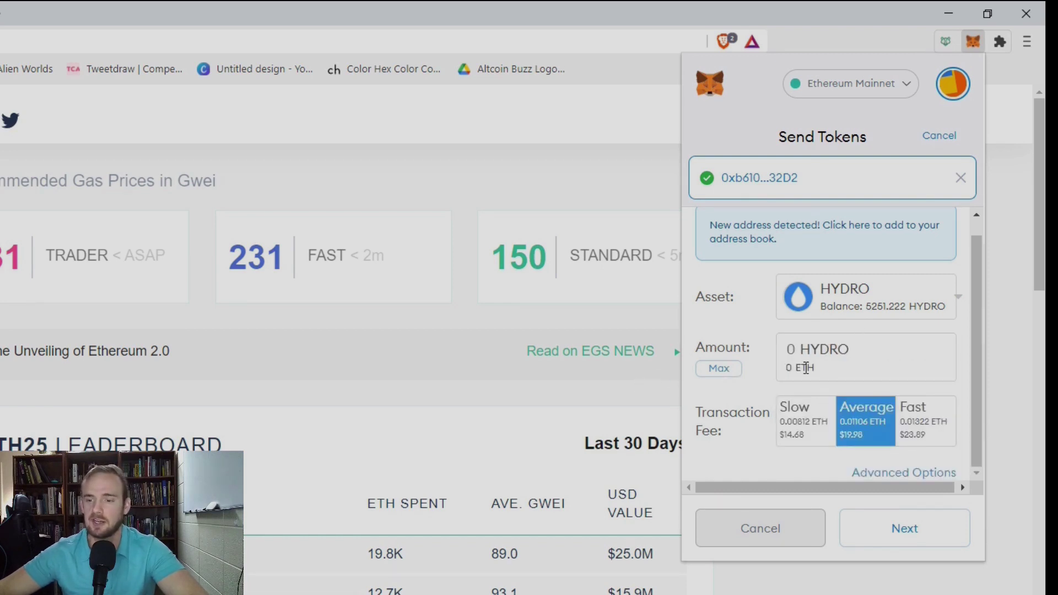
left_click(804, 366)
type("10")
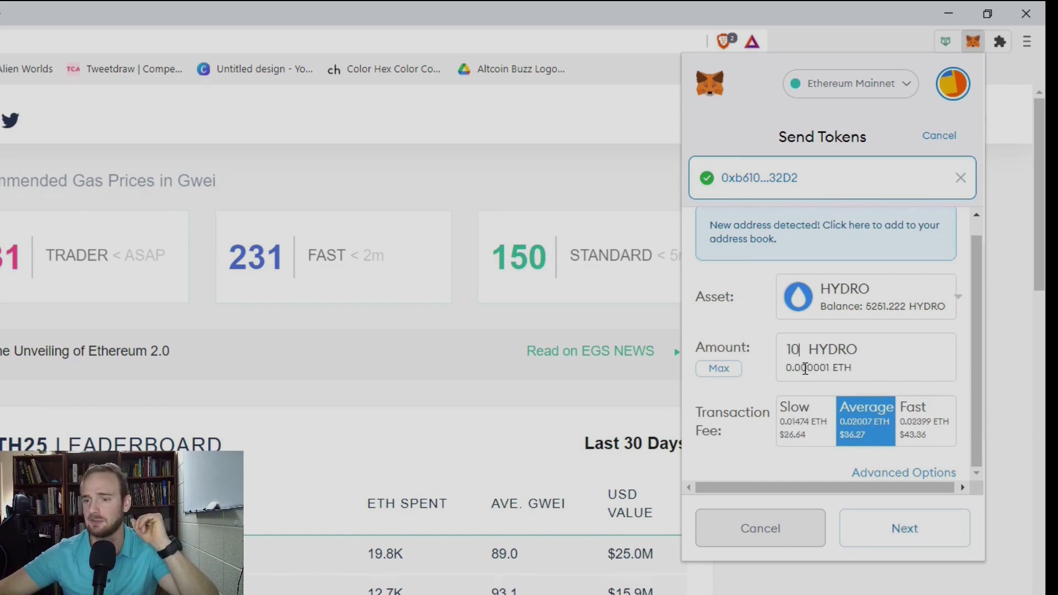
left_click(723, 370)
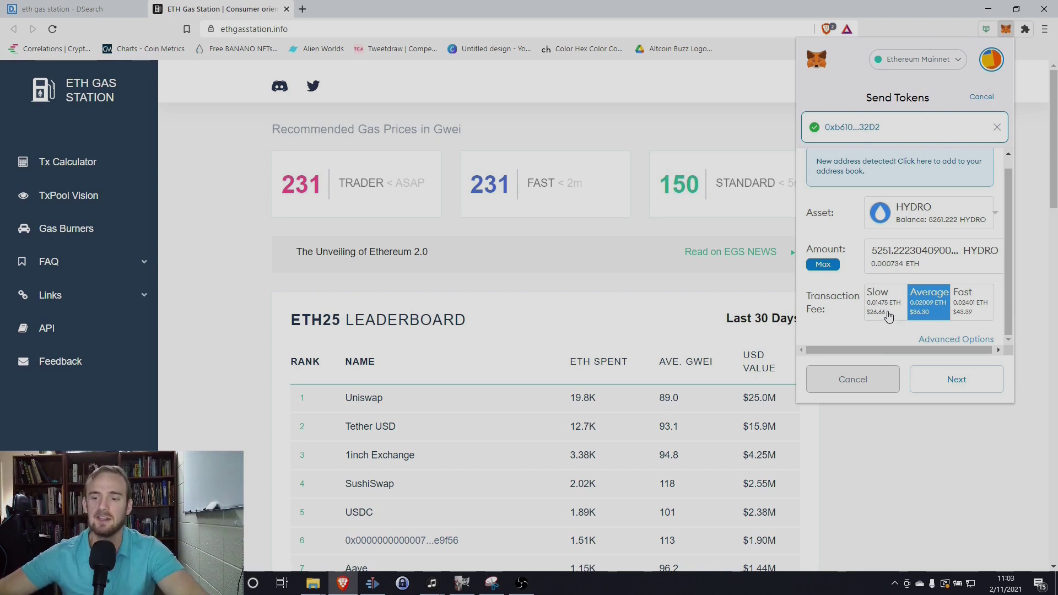
- Try the Slow and Fast fees, keep Average, then bring up Advanced Options
left_click(872, 314)
left_click(946, 308)
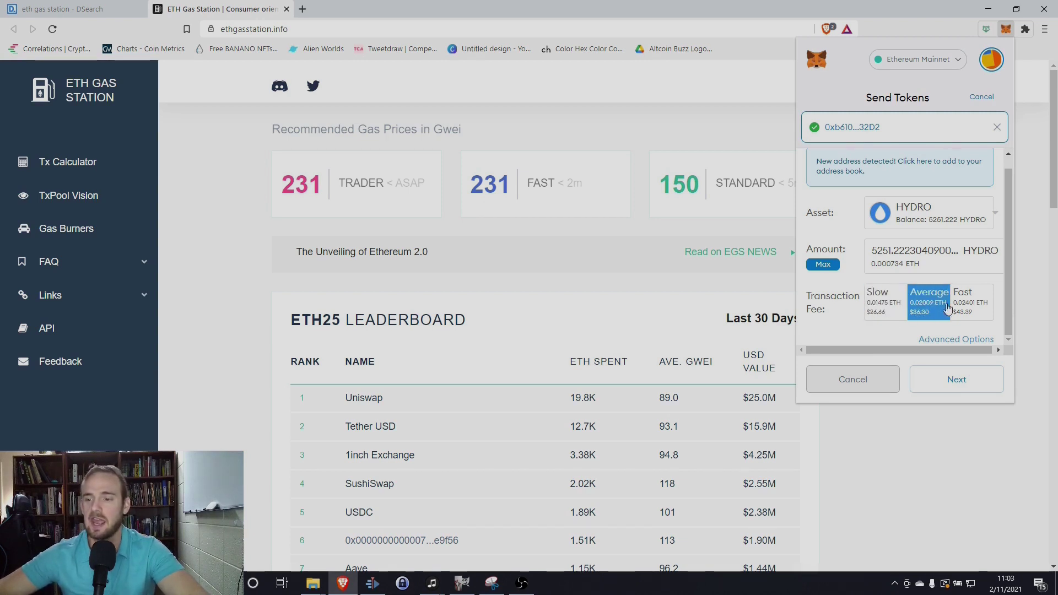
left_click(965, 307)
left_click(923, 309)
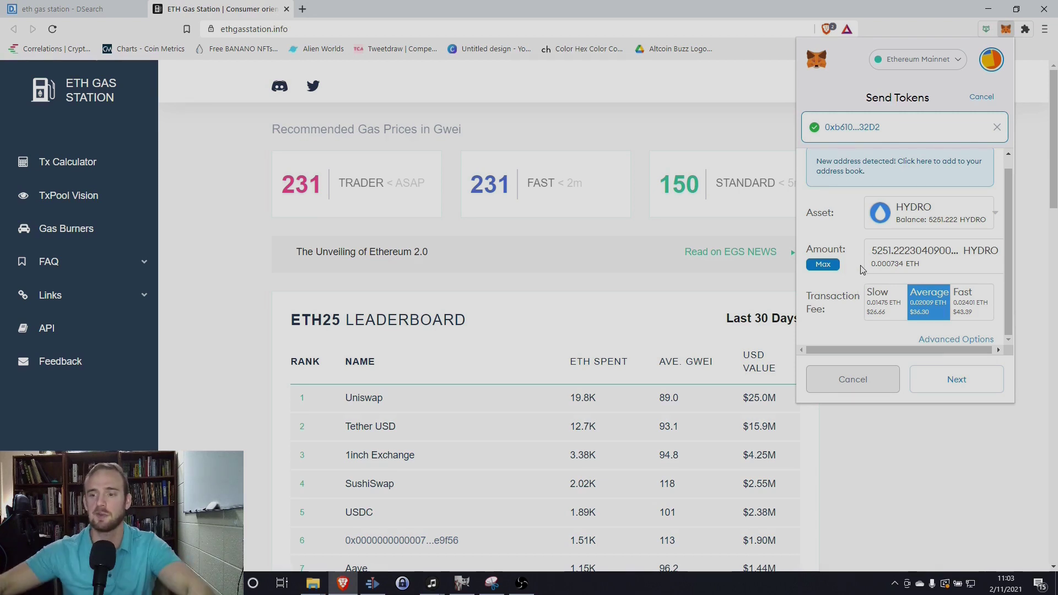
left_click(957, 339)
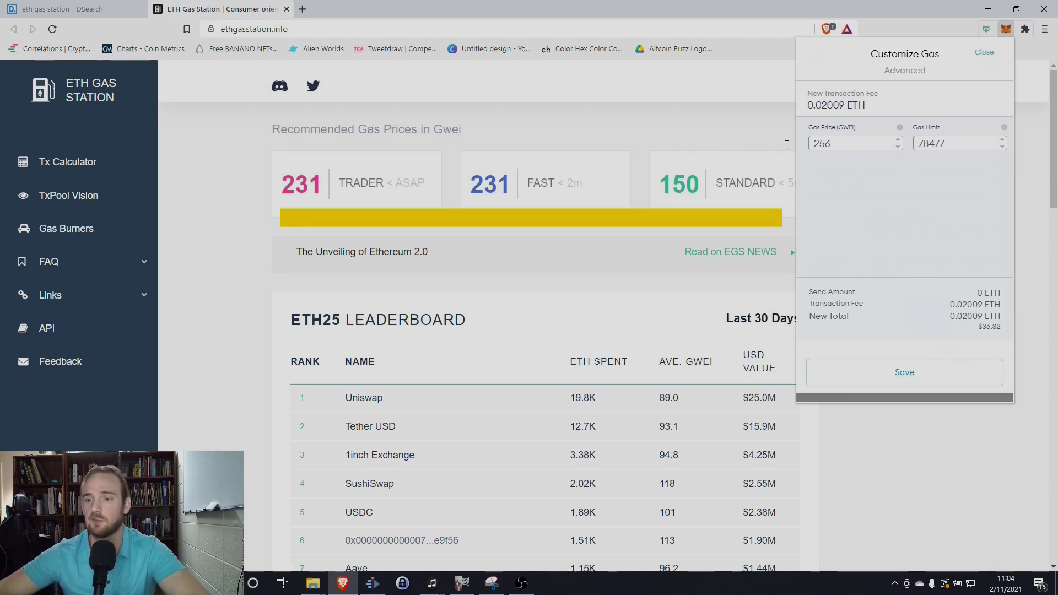
- Change the gas price to 150 Gwei, giving a 0.011772 ETH fee, and save
key("ctrl+a")
type("15")
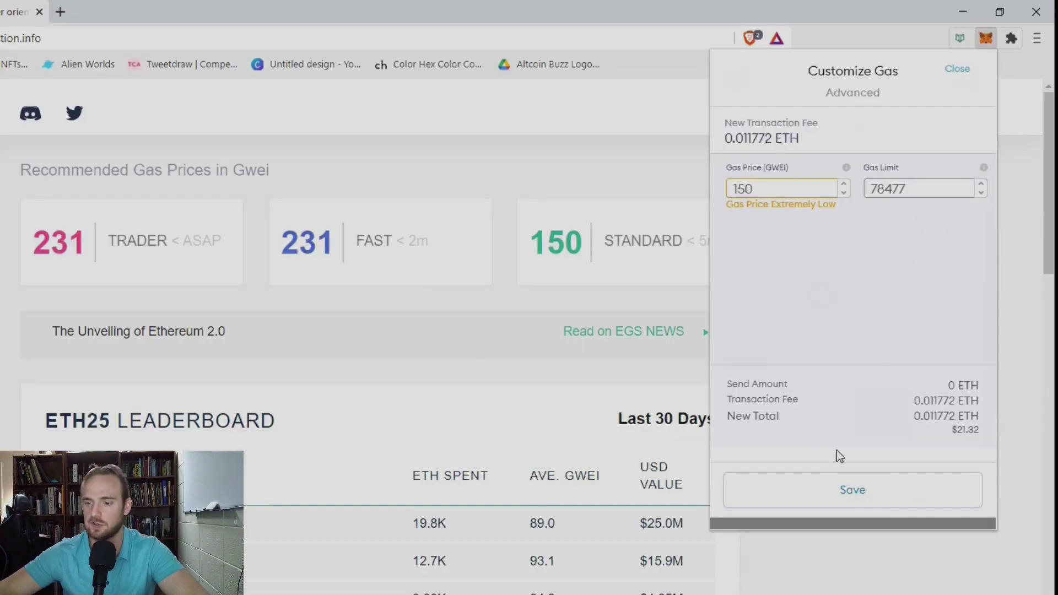
left_click(900, 373)
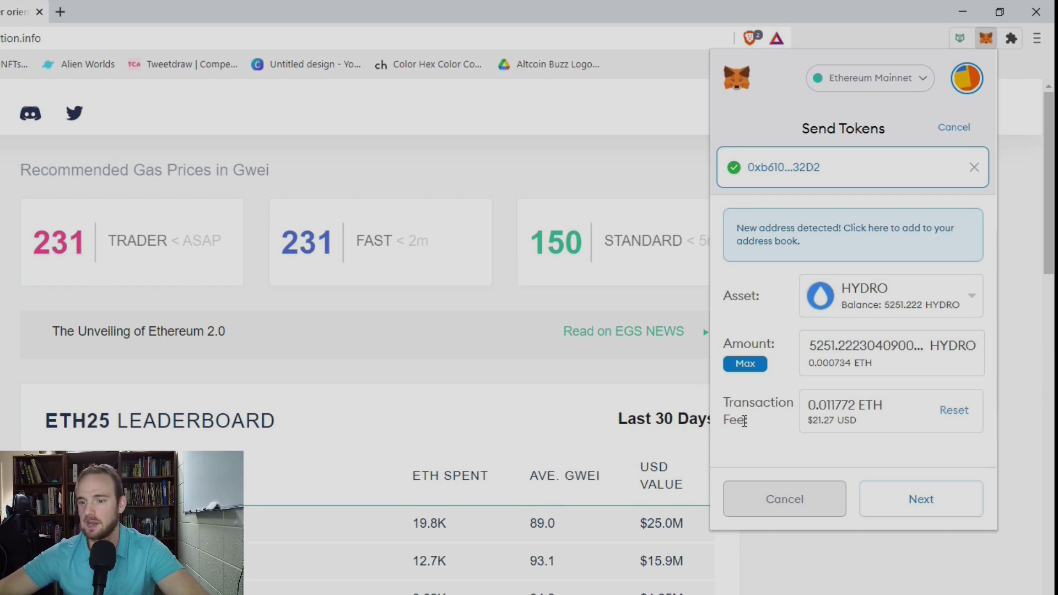
- Reset the custom fee, choose the Slow fee, and continue to the transfer review
left_click(957, 413)
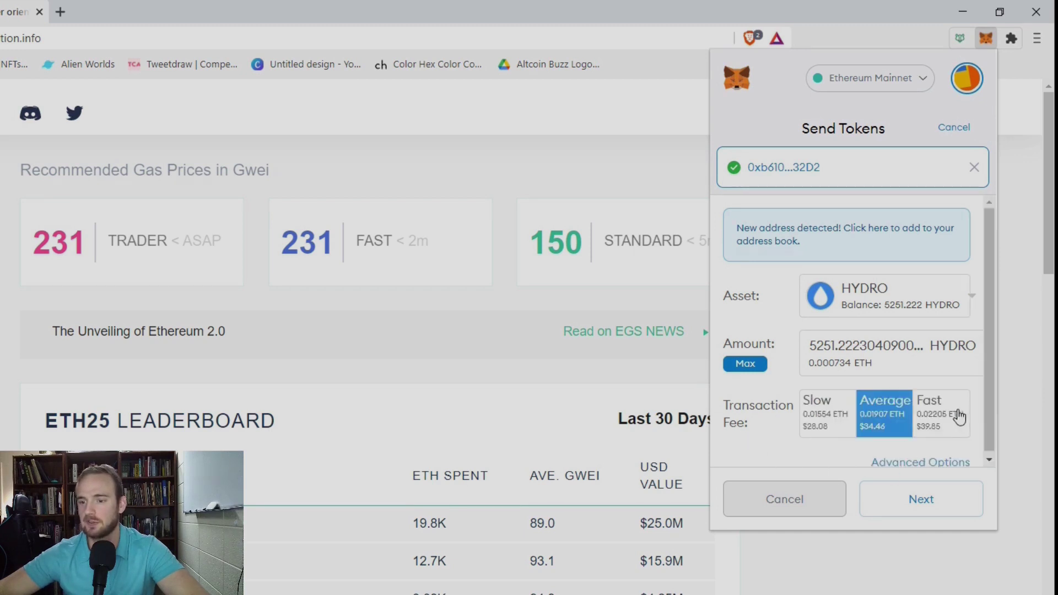
left_click(810, 433)
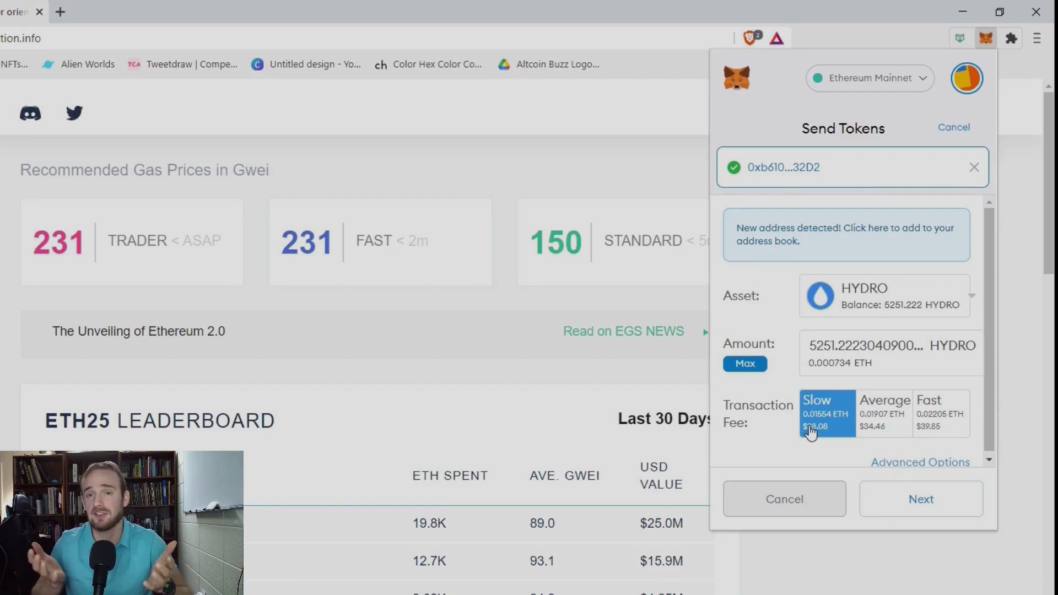
left_click(907, 495)
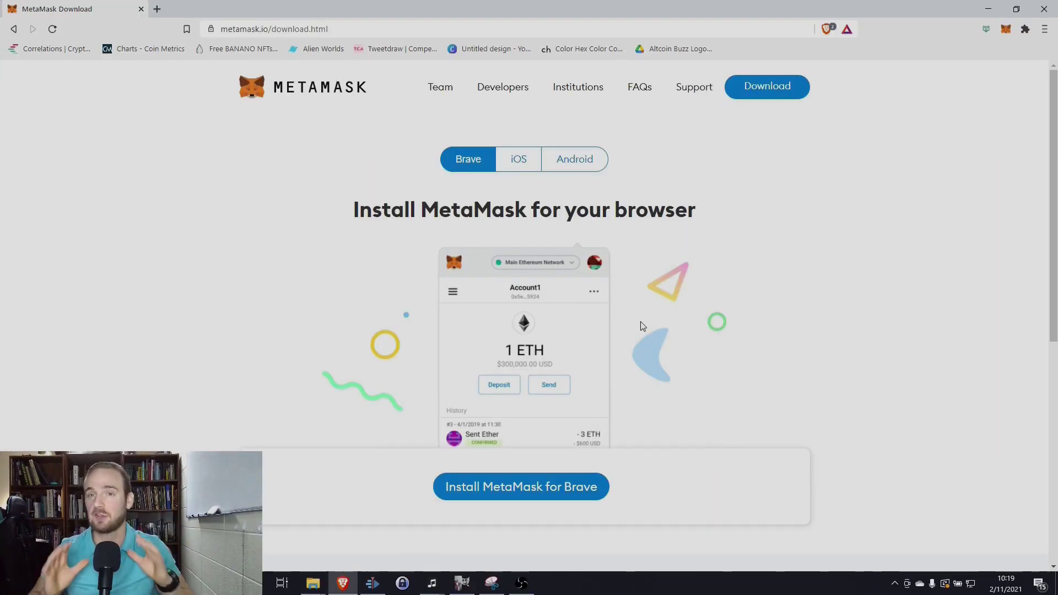
- Bring up the MetaMask wallet popup from the fox icon over the download page
left_click(1005, 31)
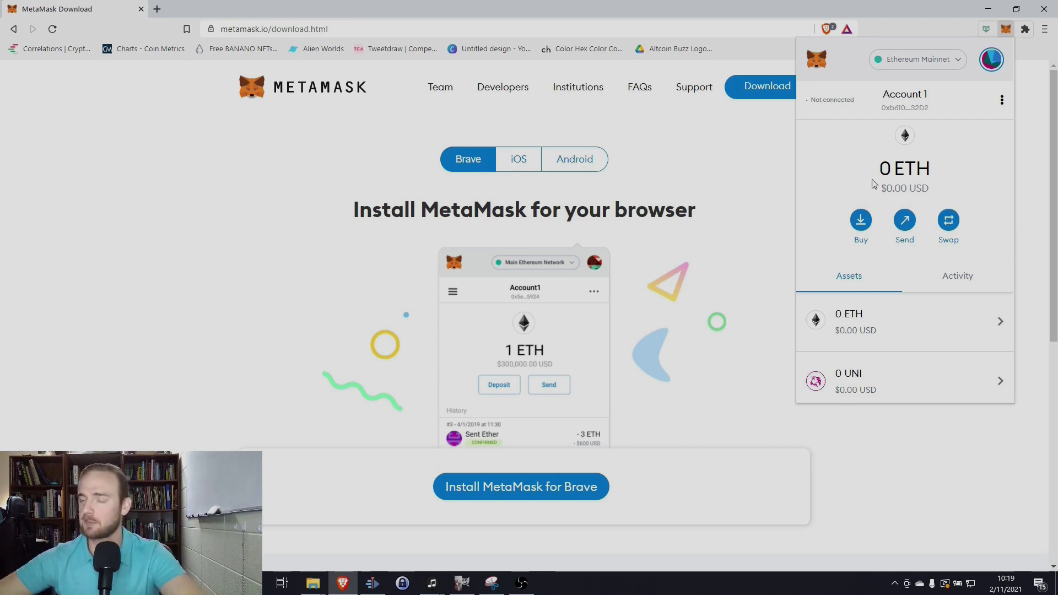
- Go to Settings > Security & Privacy from the account menu
left_click(991, 62)
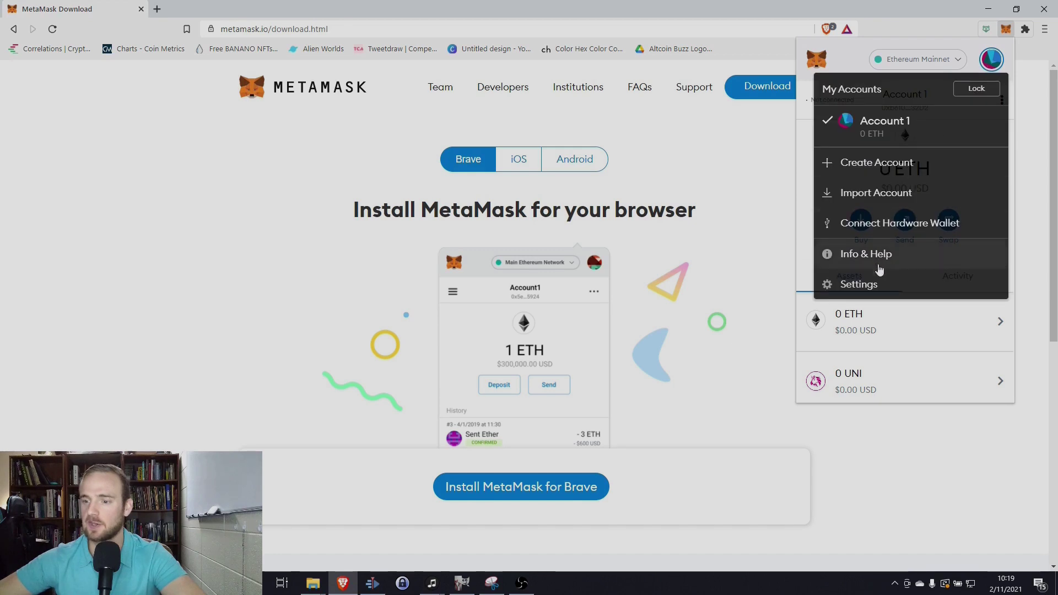
left_click(860, 284)
scroll(859, 298, "down", 3)
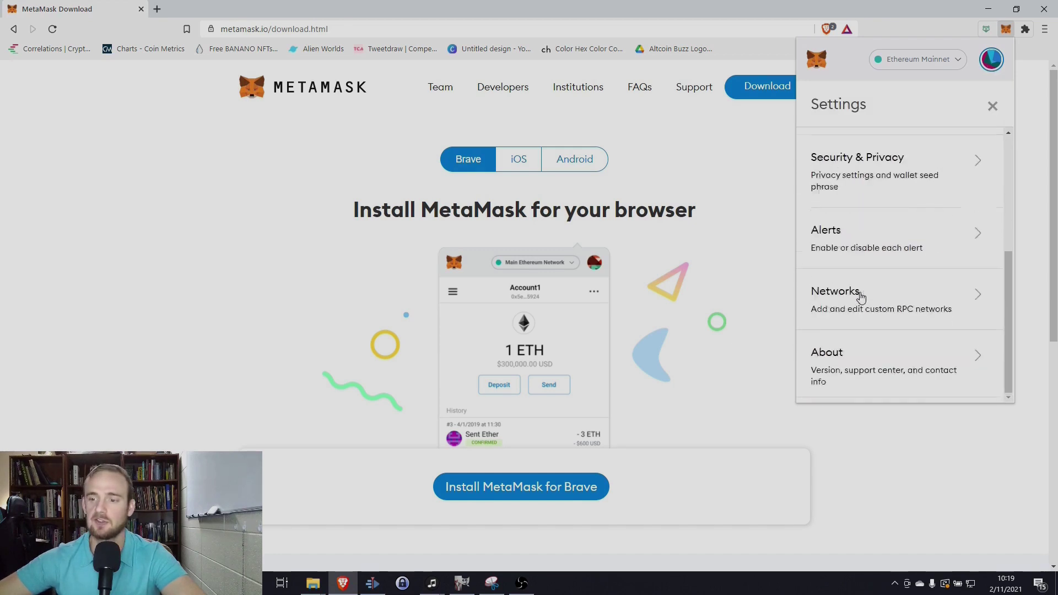
scroll(859, 297, "up", 1)
left_click(867, 238)
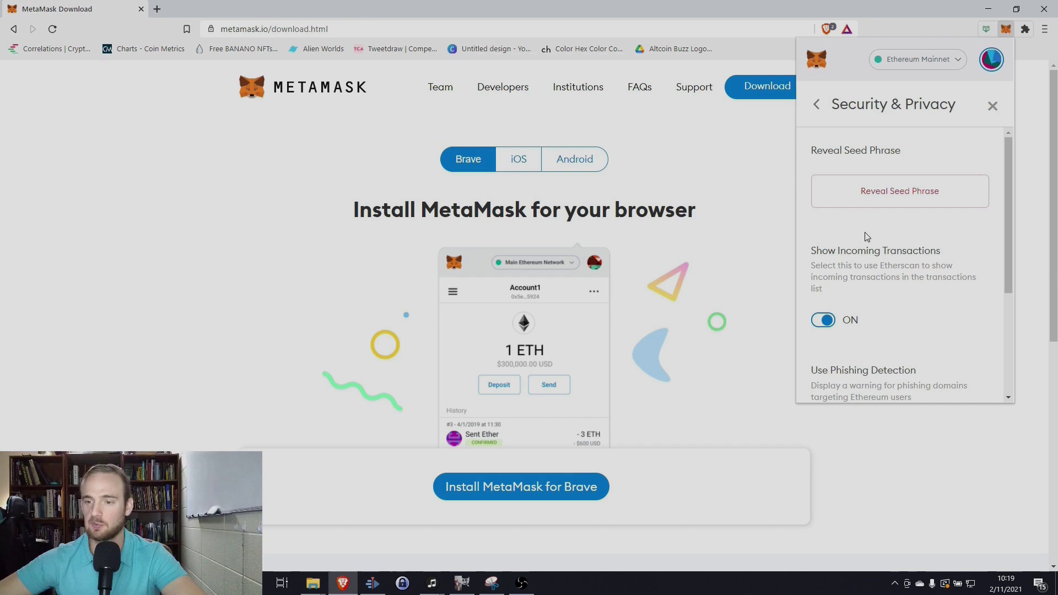
- Reveal the seed phrase by confirming with the wallet password
left_click(879, 202)
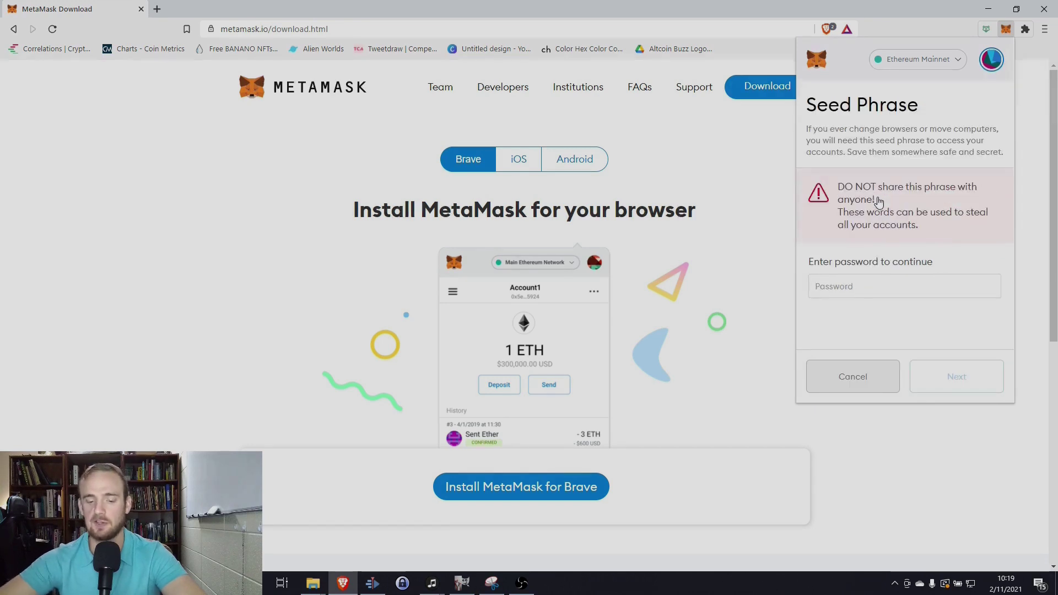
type("••••••••")
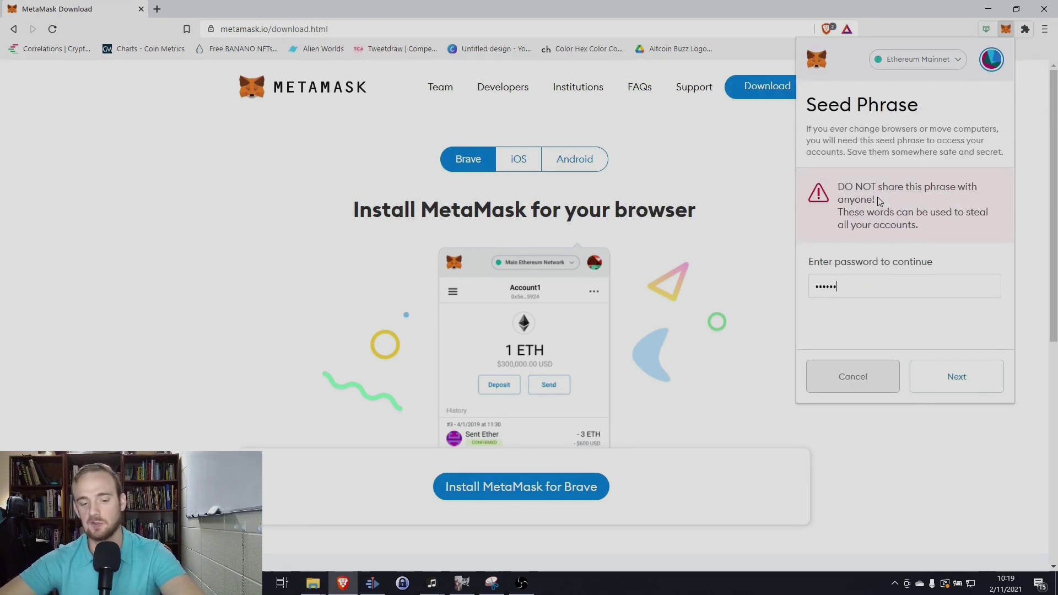
key("Return")
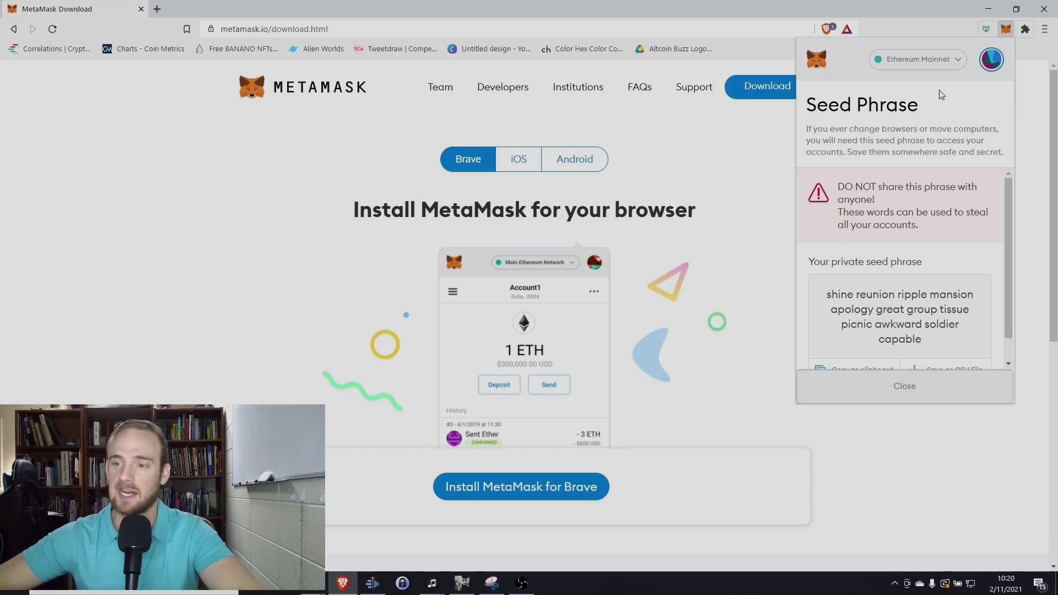
left_click(988, 66)
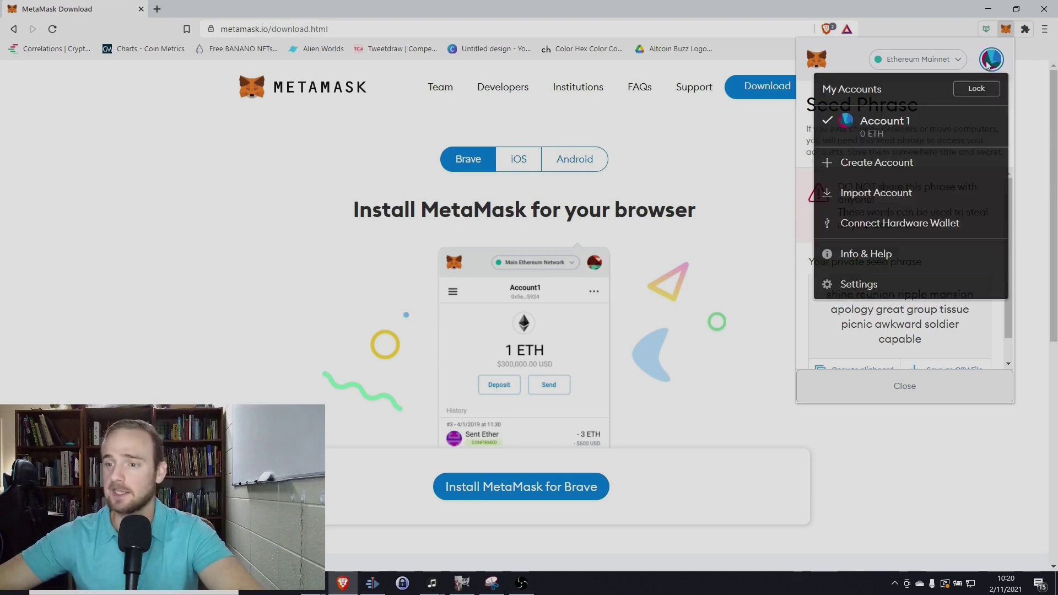
- Open Settings > Advanced and save the Auto-Lock Timer at 3 minutes
left_click(858, 294)
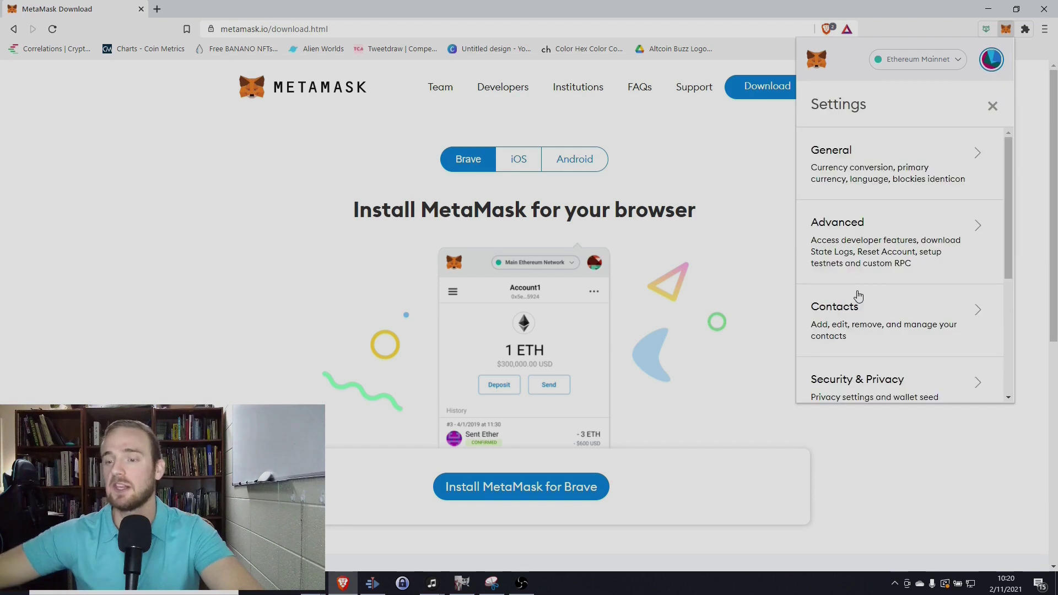
left_click(868, 244)
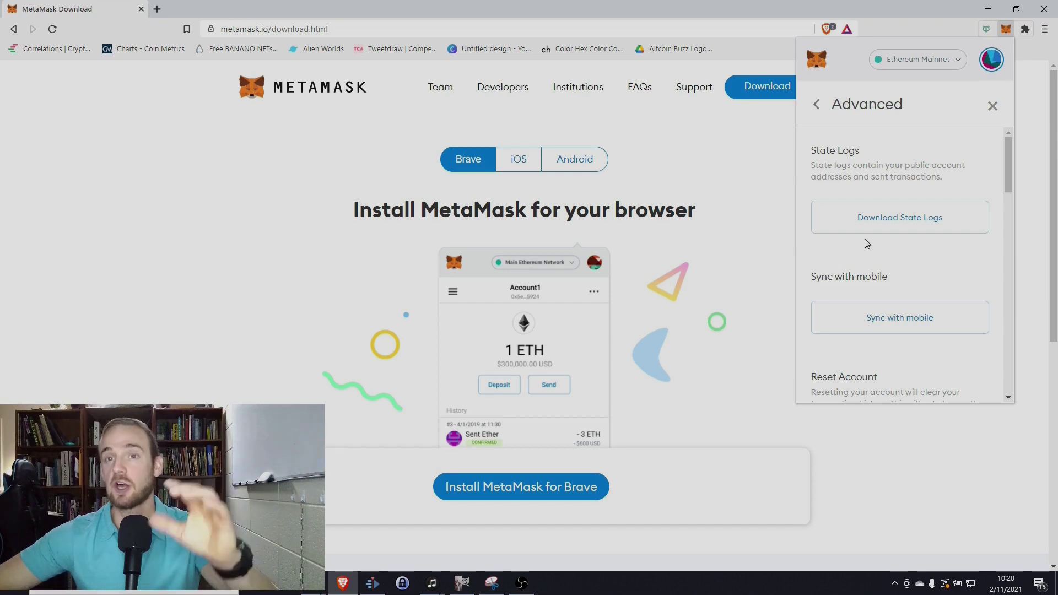
scroll(859, 251, "down", 2)
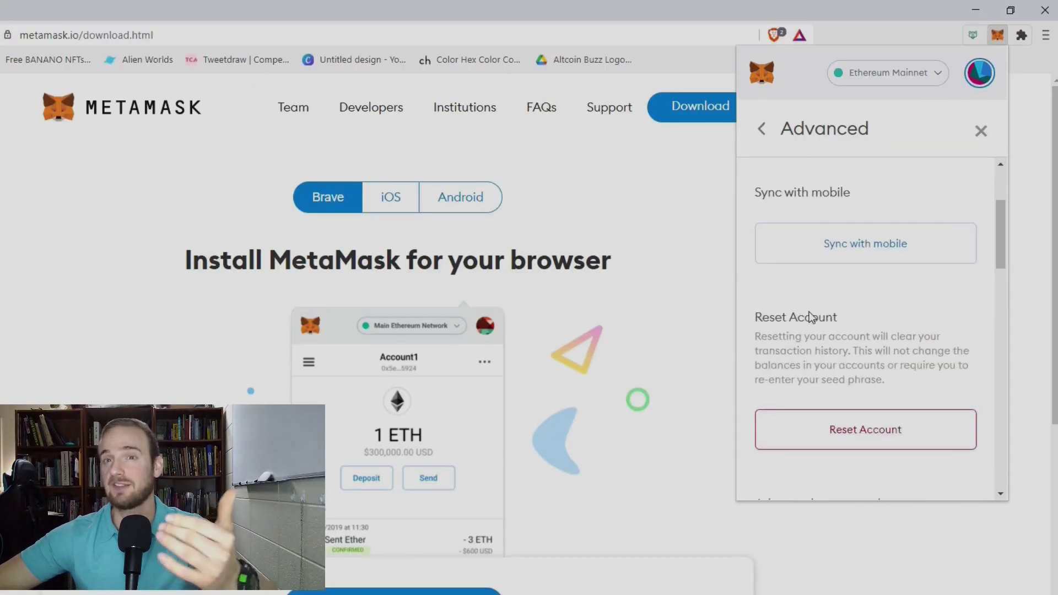
scroll(809, 317, "down", 2)
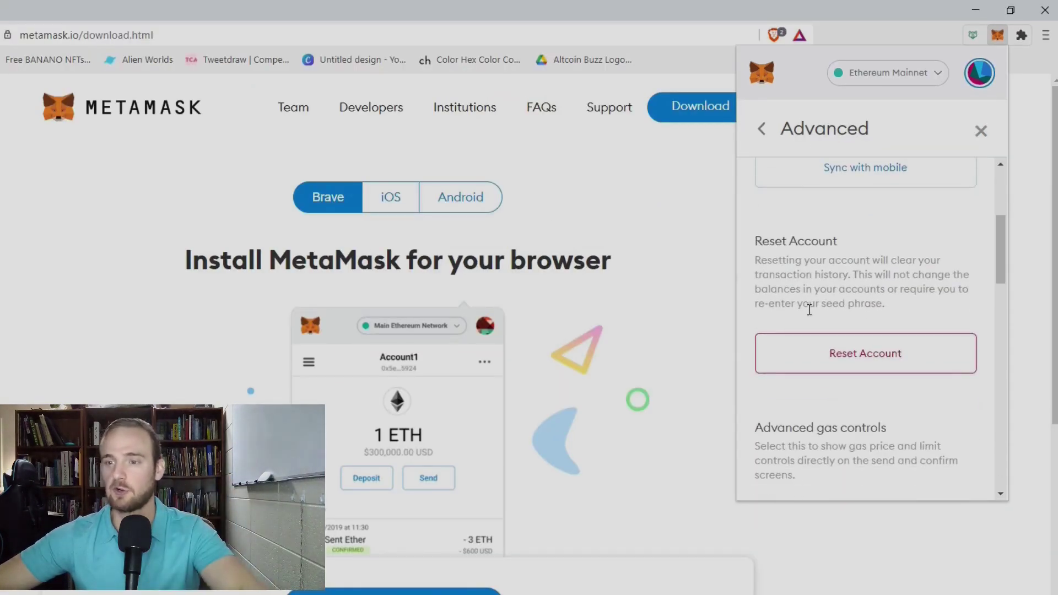
scroll(809, 309, "up", 5)
scroll(793, 211, "down", 10)
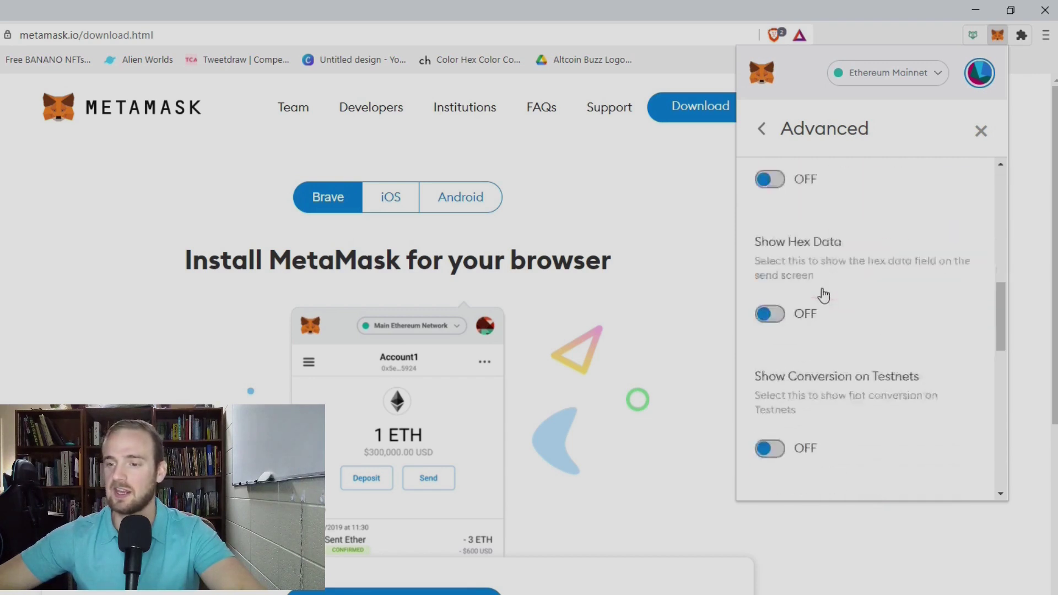
scroll(824, 296, "down", 6)
left_click(806, 273)
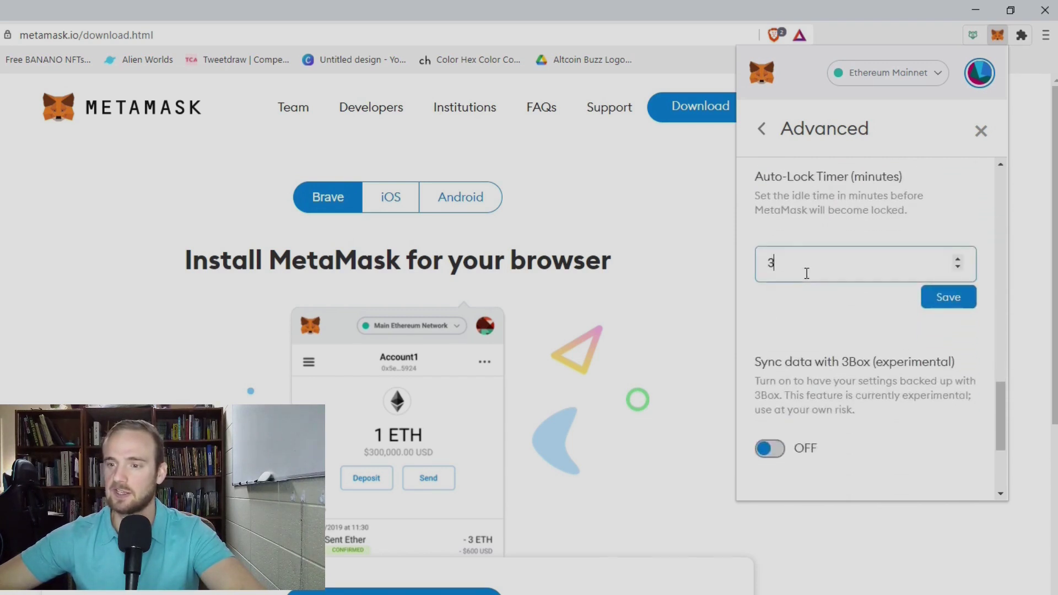
left_click(938, 307)
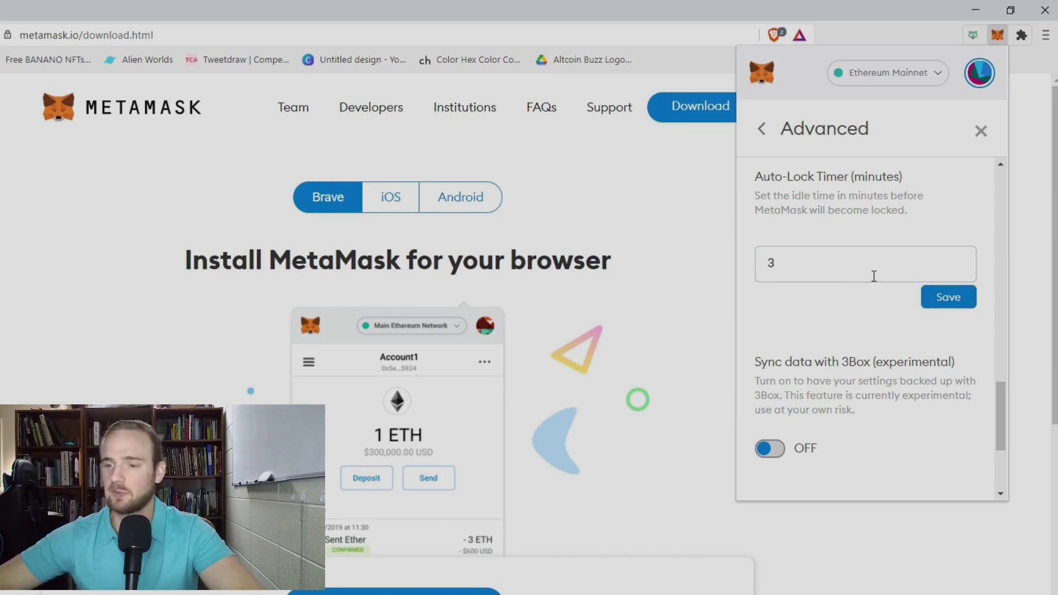
scroll(873, 276, "down", 4)
scroll(842, 378, "up", 10)
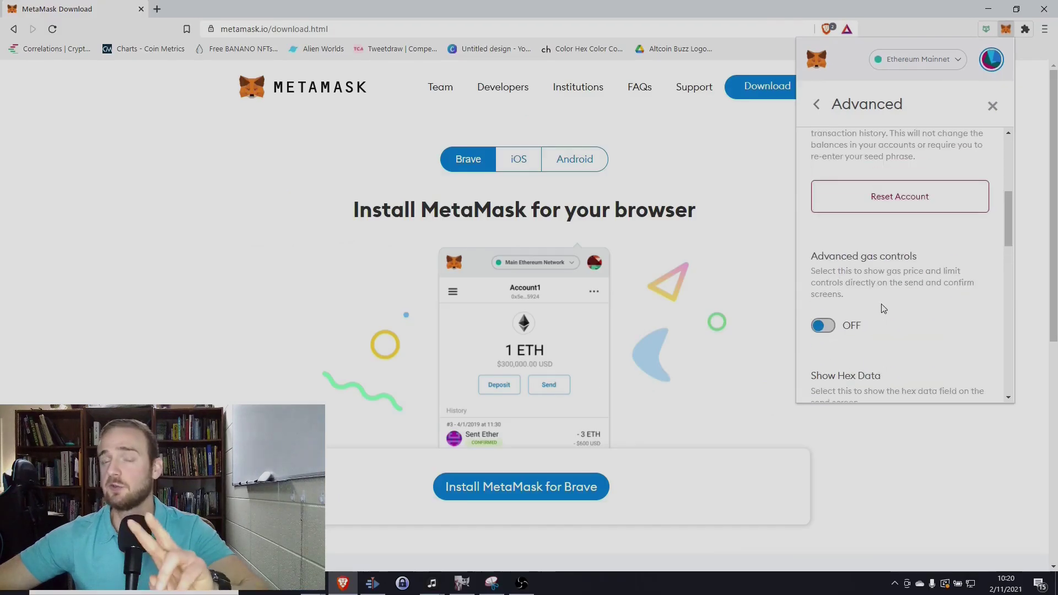
- Check General settings, keep USD as the conversion currency, and return to Settings
scroll(881, 305, "up", 4)
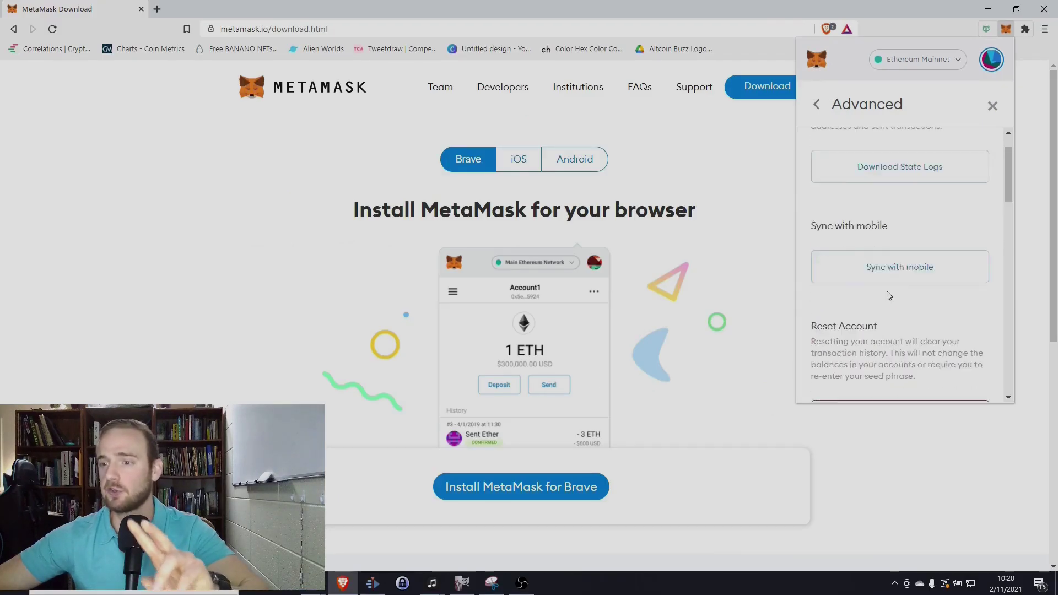
left_click(816, 105)
left_click(872, 185)
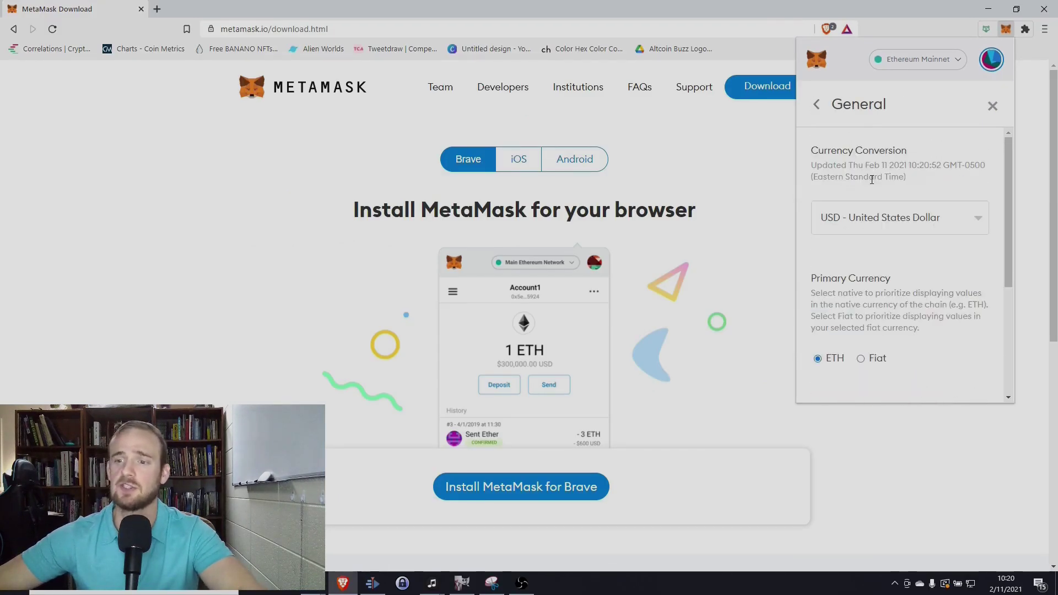
left_click(878, 231)
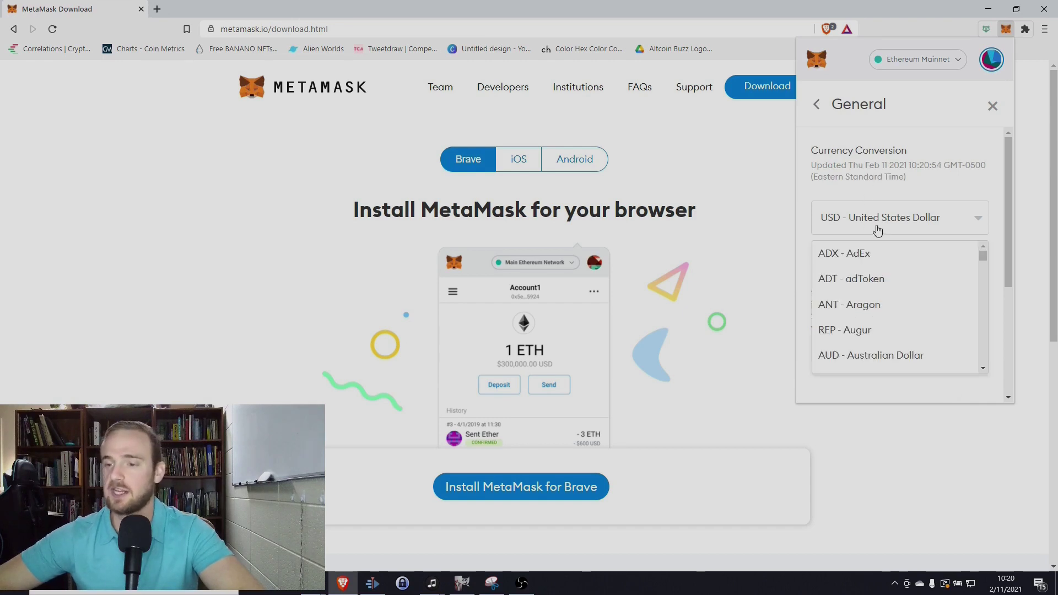
left_click(809, 140)
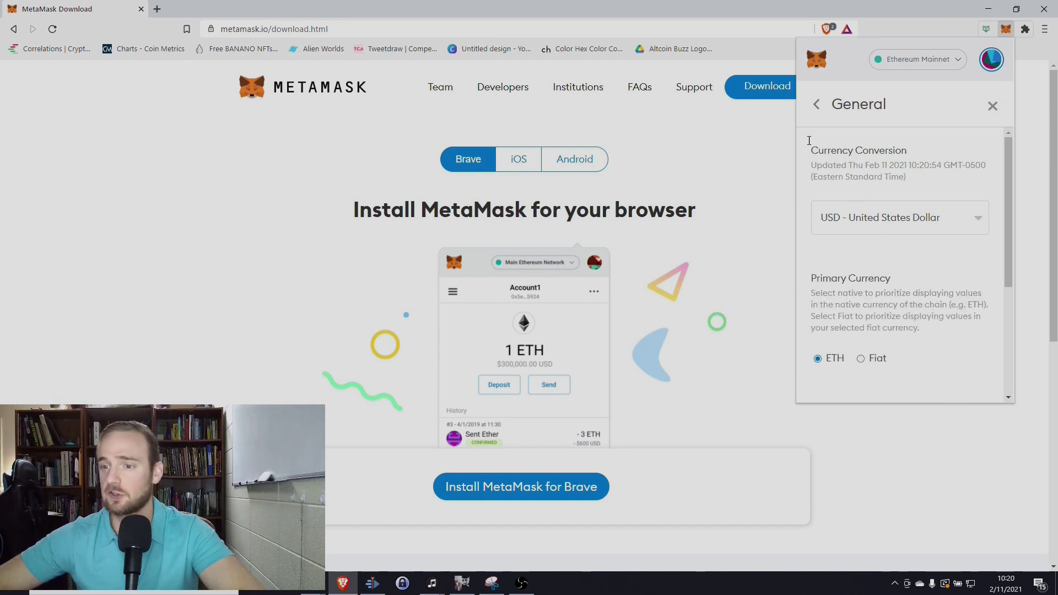
left_click(816, 106)
scroll(888, 350, "down", 4)
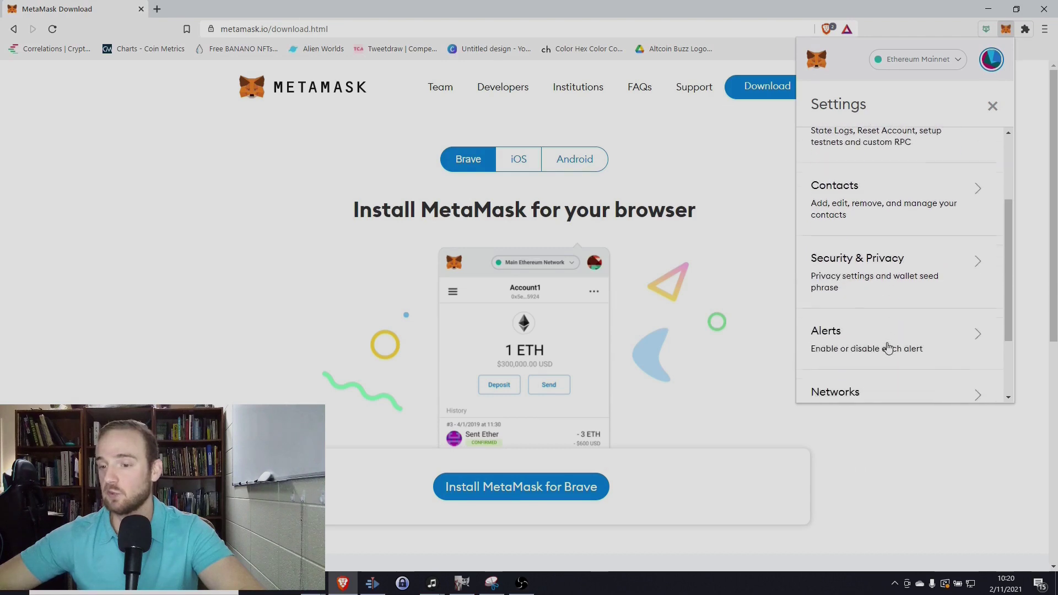
scroll(884, 331, "up", 4)
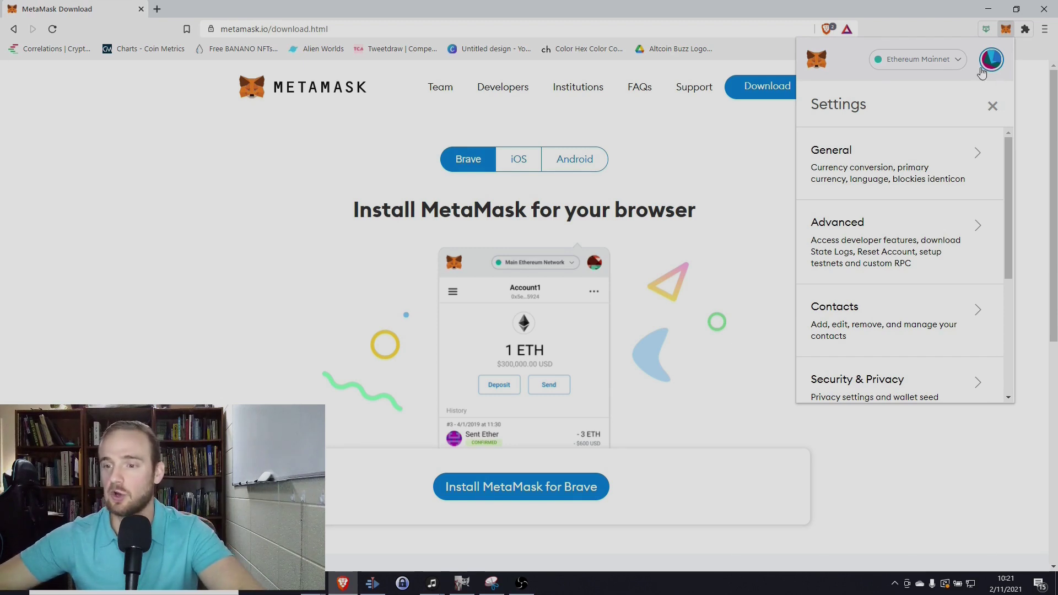
- Open Advanced settings and scroll down to the Sync with mobile section
left_click(860, 258)
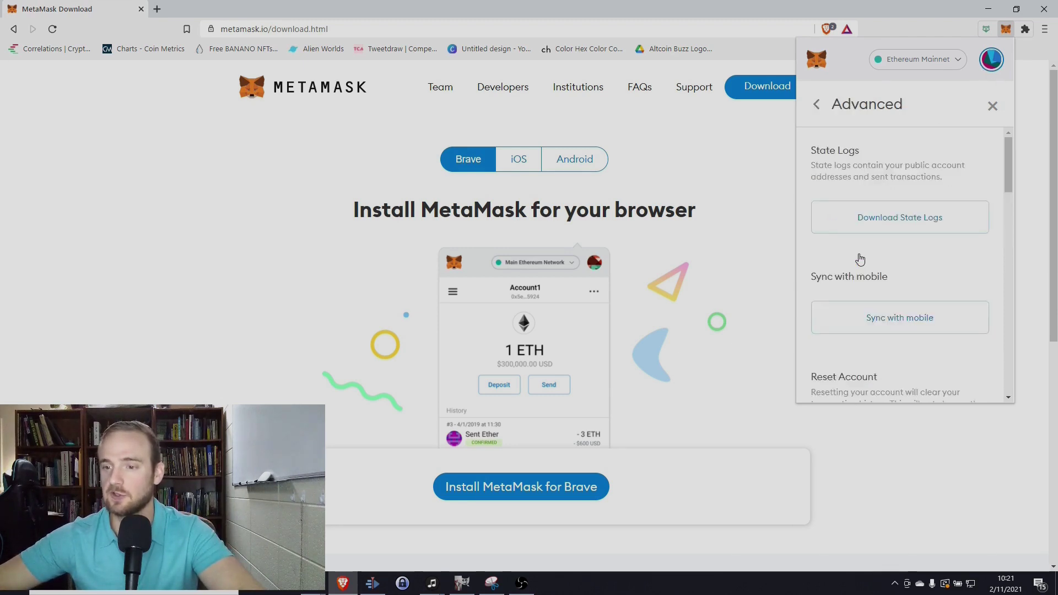
scroll(876, 243, "down", 2)
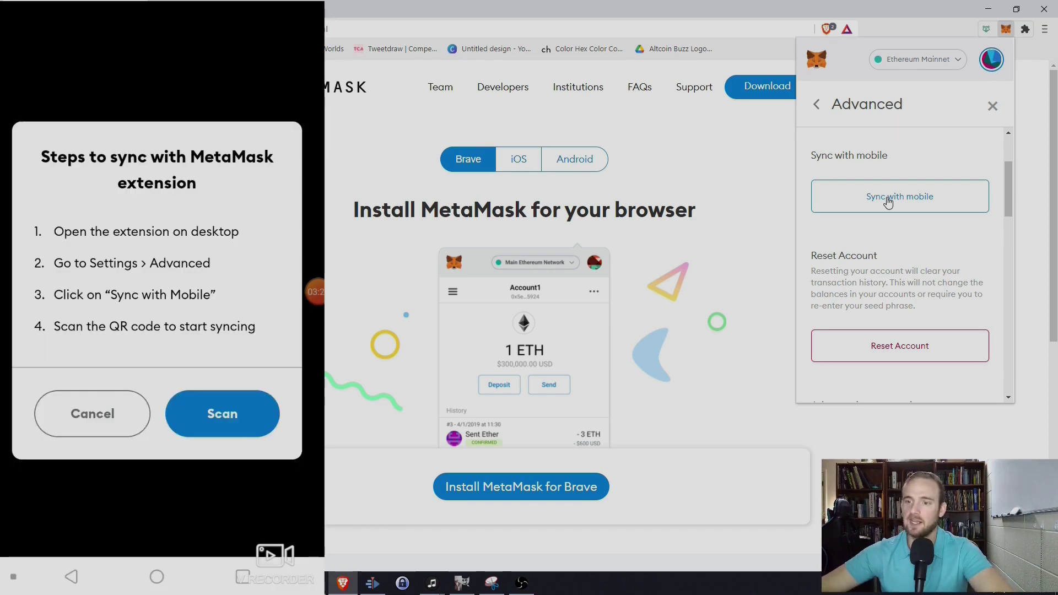
- Start Sync with mobile and confirm it with the wallet password
left_click(888, 200)
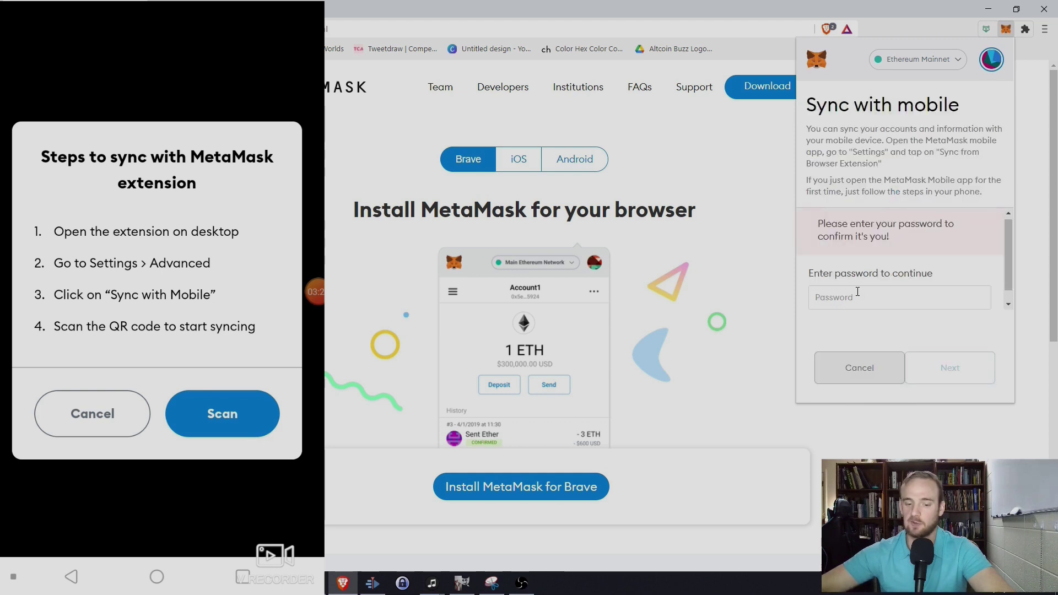
left_click(857, 292)
type("••••••••")
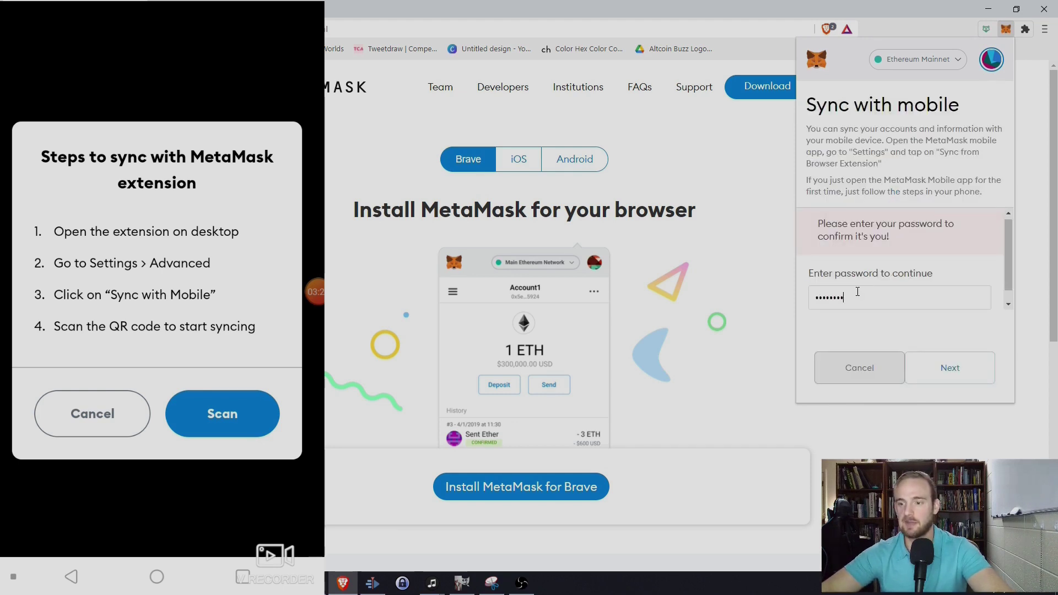
key("Return")
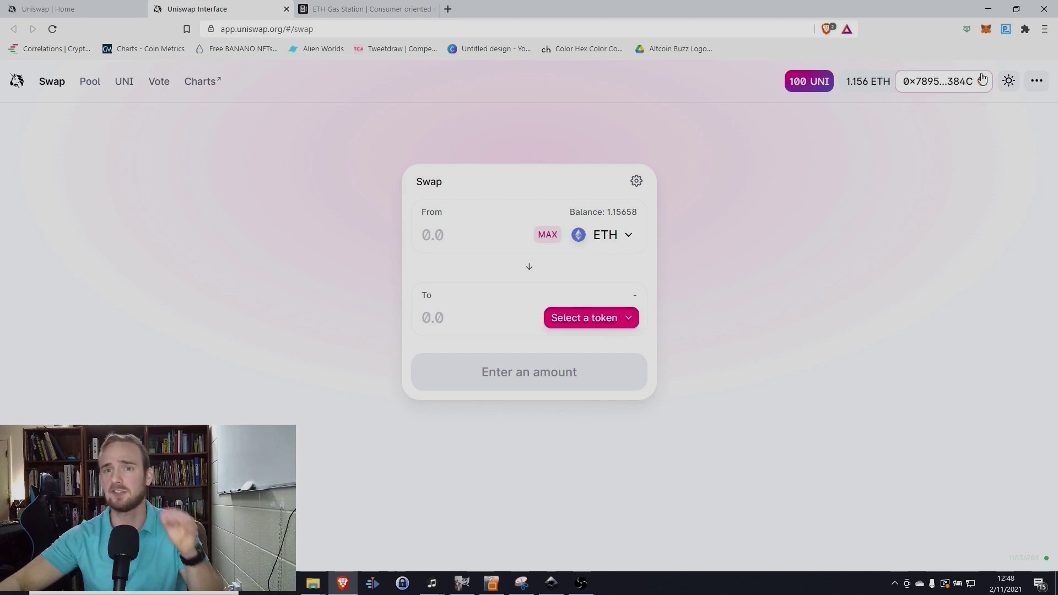
- Fill the Uniswap From amount with the whole 1.14658 ETH balance
left_click(609, 235)
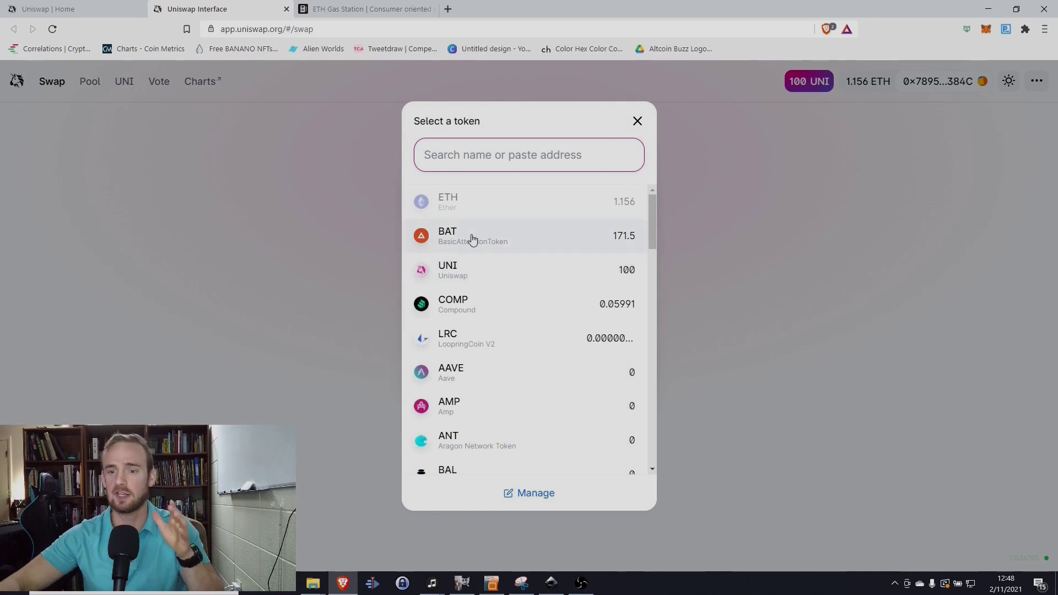
left_click(498, 201)
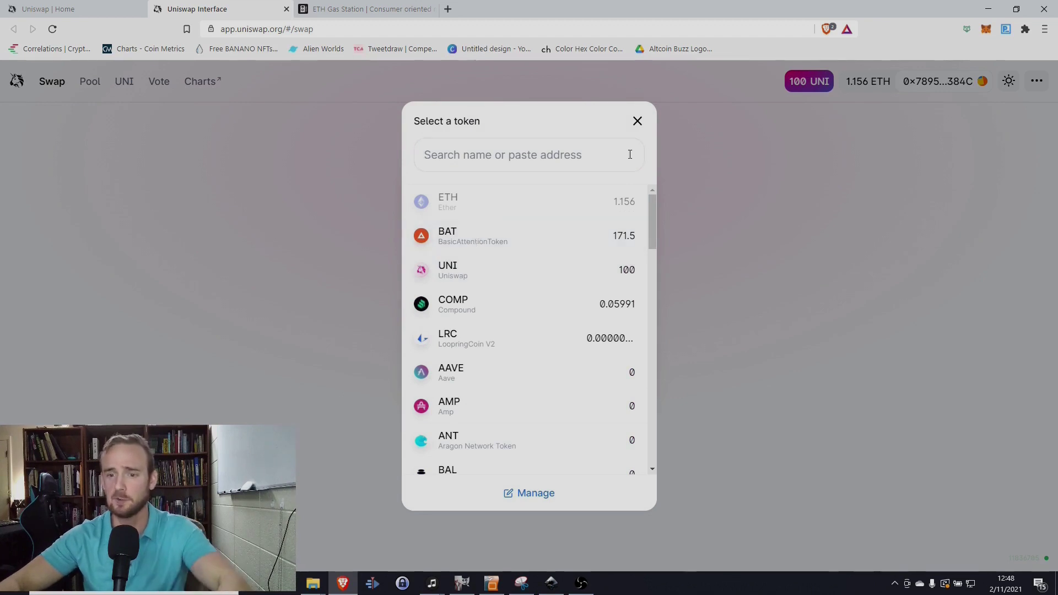
left_click(637, 122)
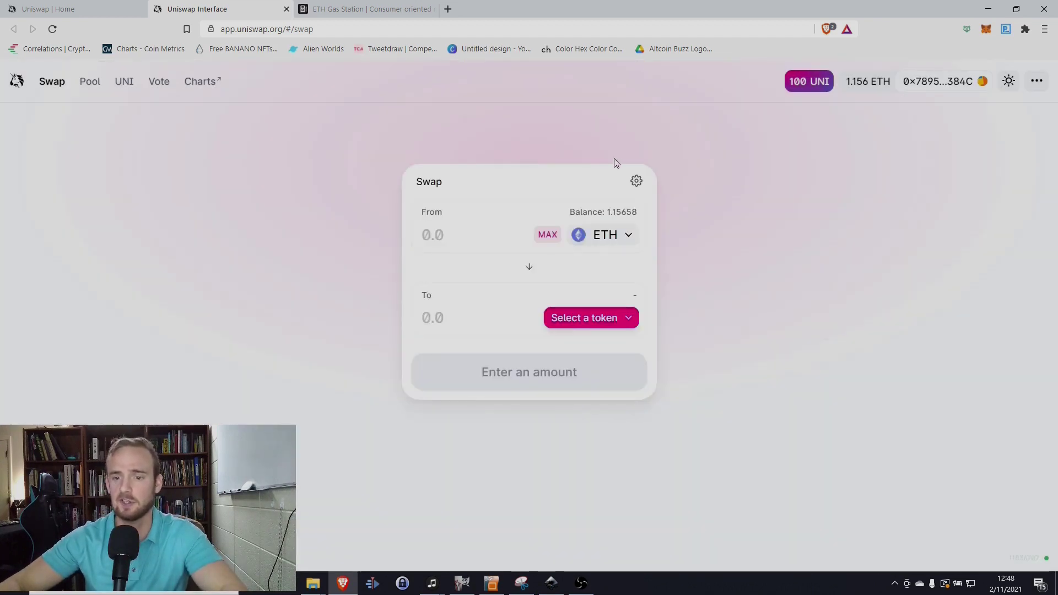
left_click(547, 235)
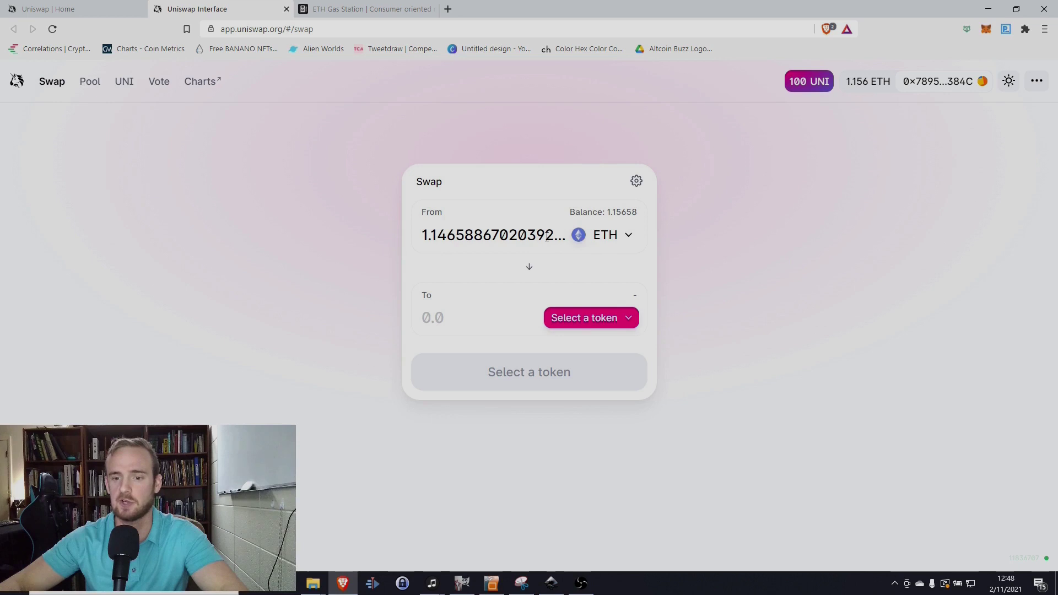
- Pick BAT to receive, preview the ~3535.36 BAT confirmation, and dismiss it without swapping
left_click(567, 323)
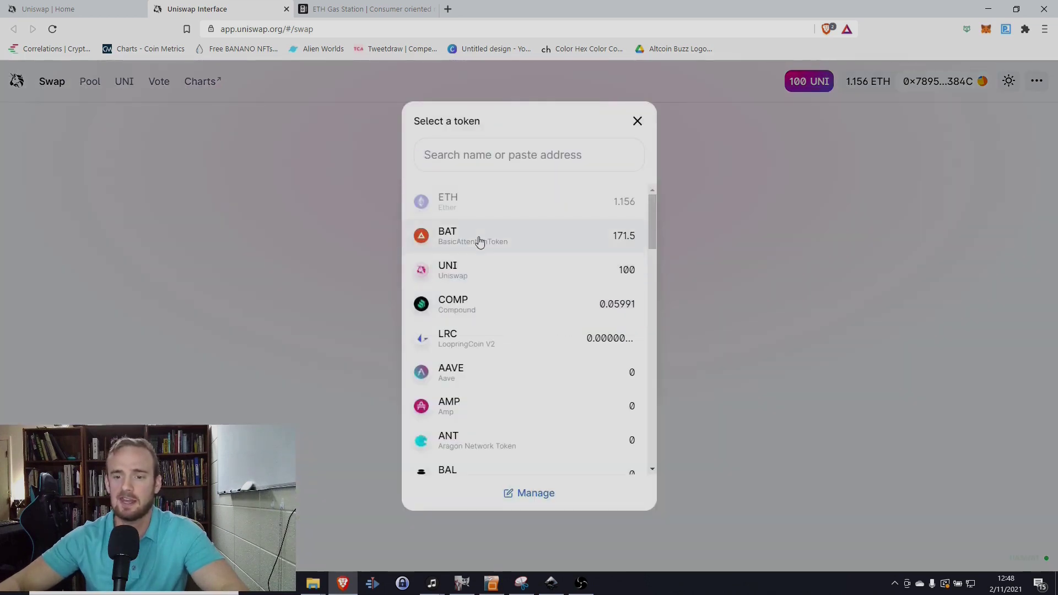
left_click(479, 238)
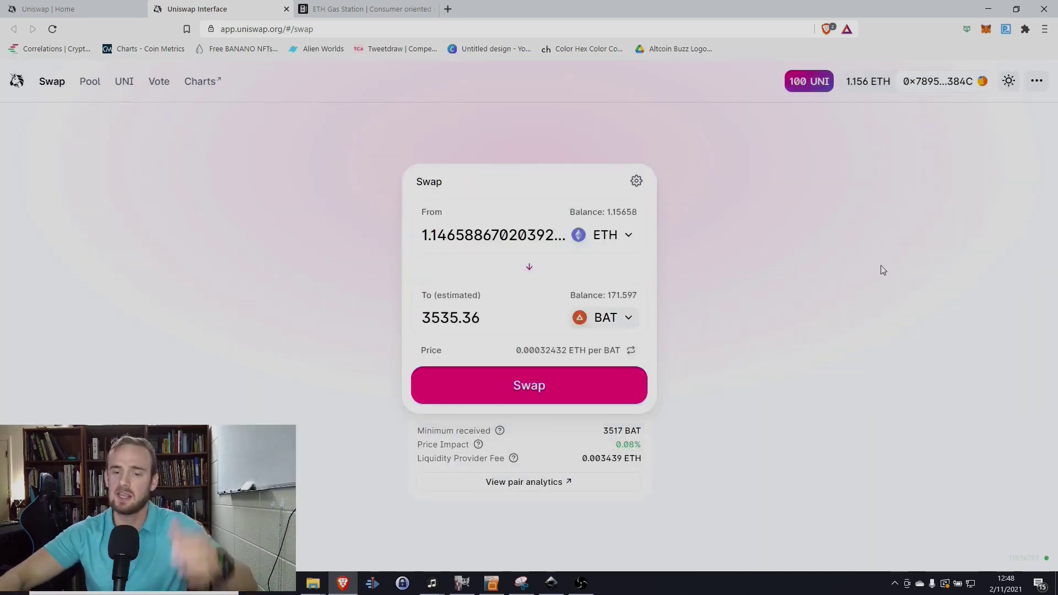
left_click(536, 400)
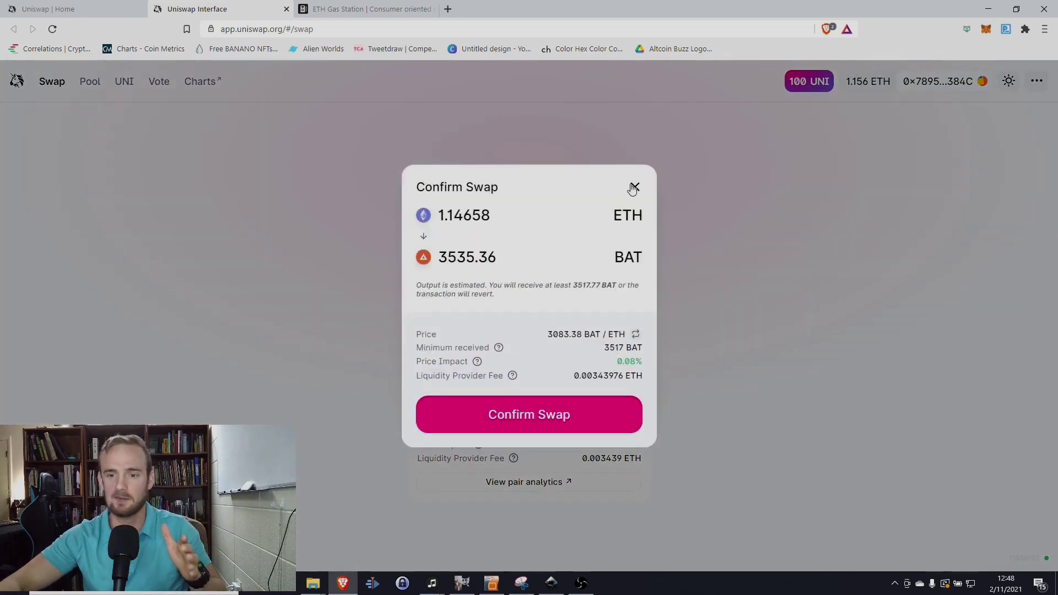
left_click(634, 187)
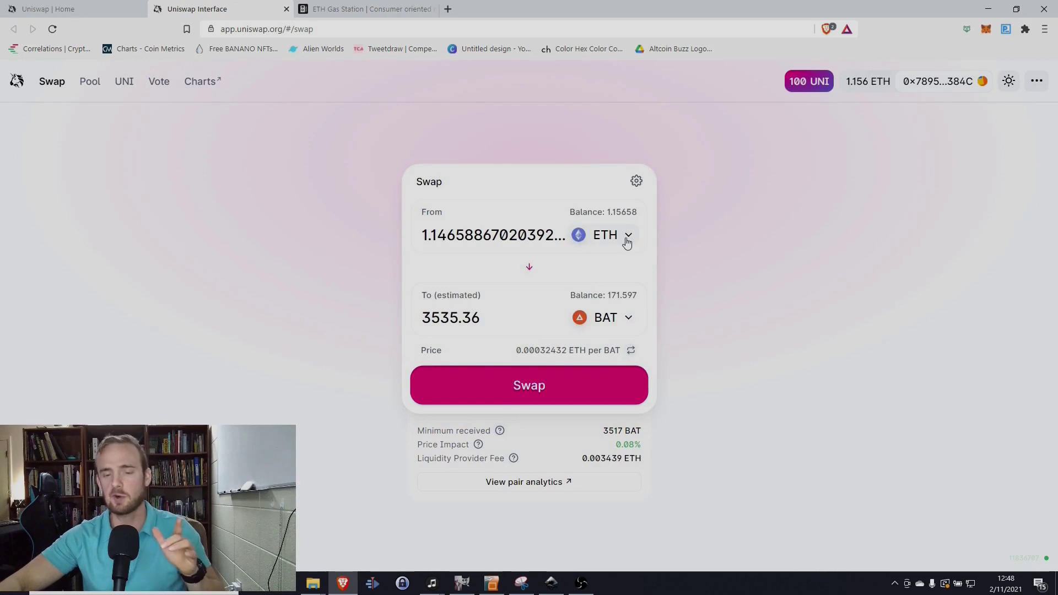
left_click(627, 243)
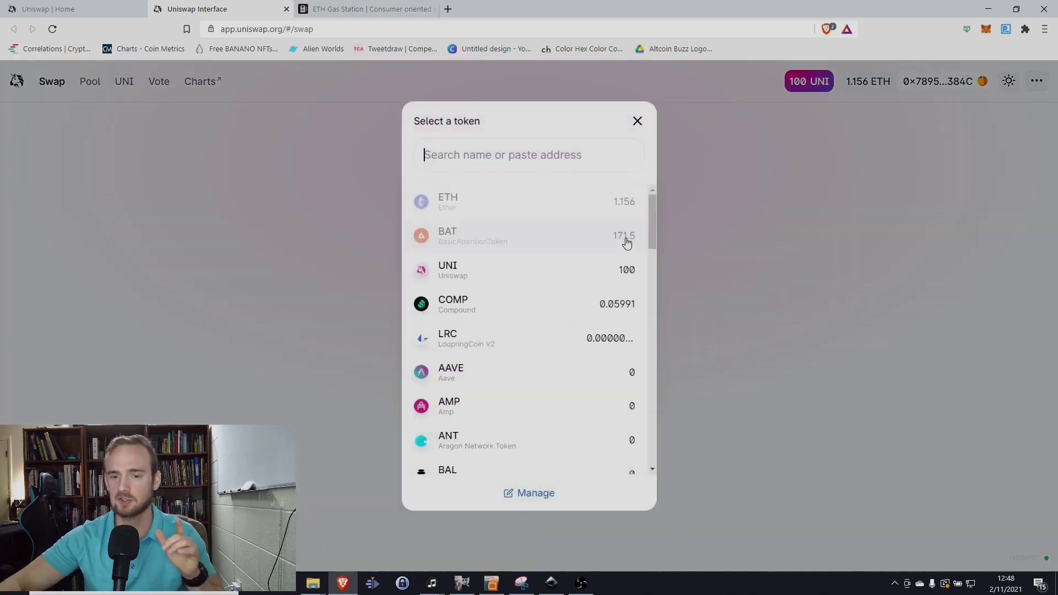
- Make Uniswap send 171.59786651 BAT for about 0.195948 COMP, then bring up MetaMask
left_click(486, 248)
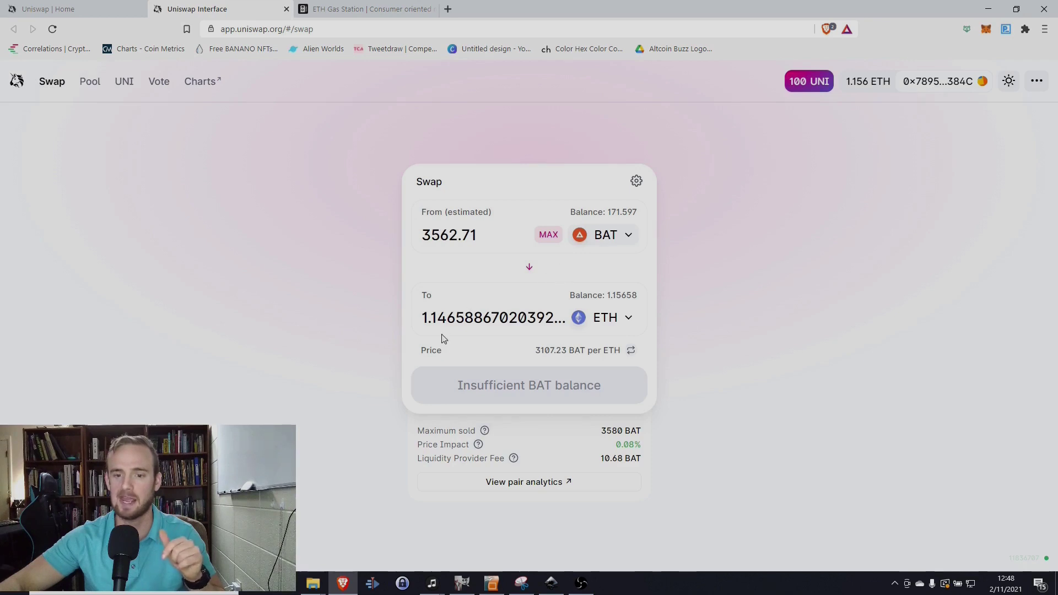
left_click(626, 323)
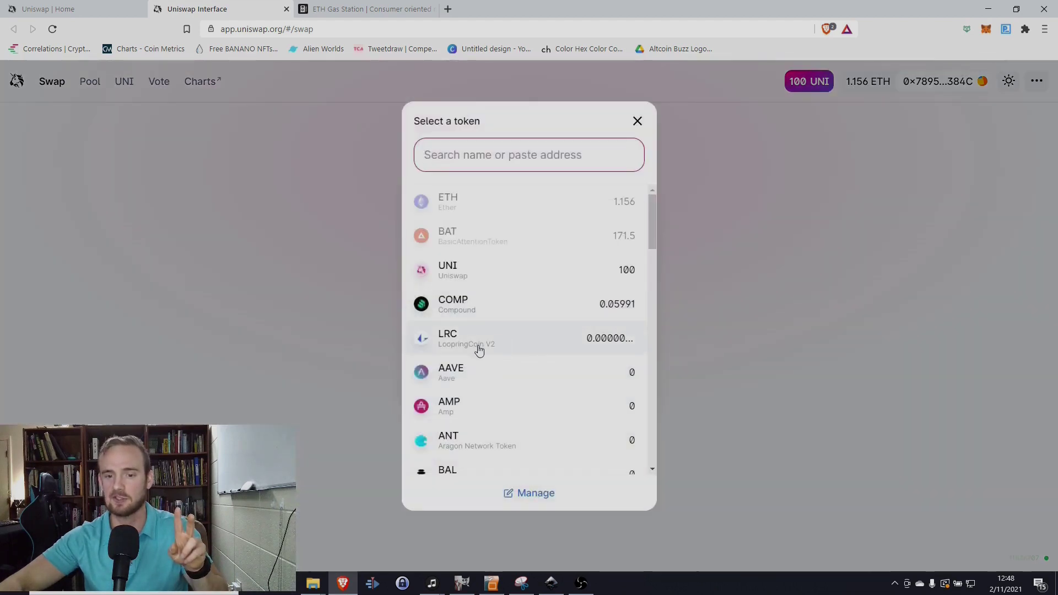
left_click(466, 300)
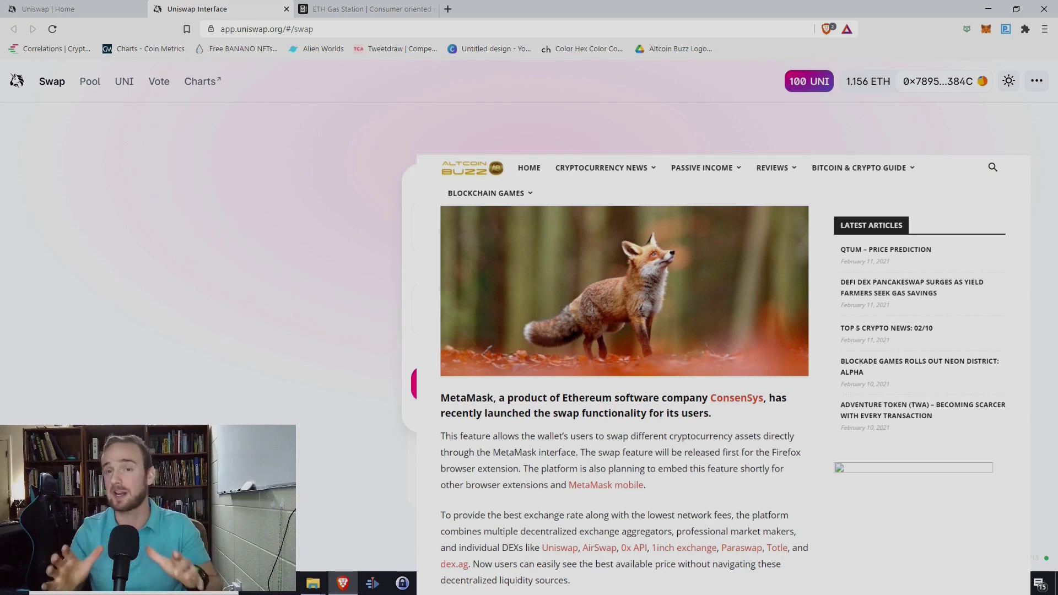
left_click(987, 28)
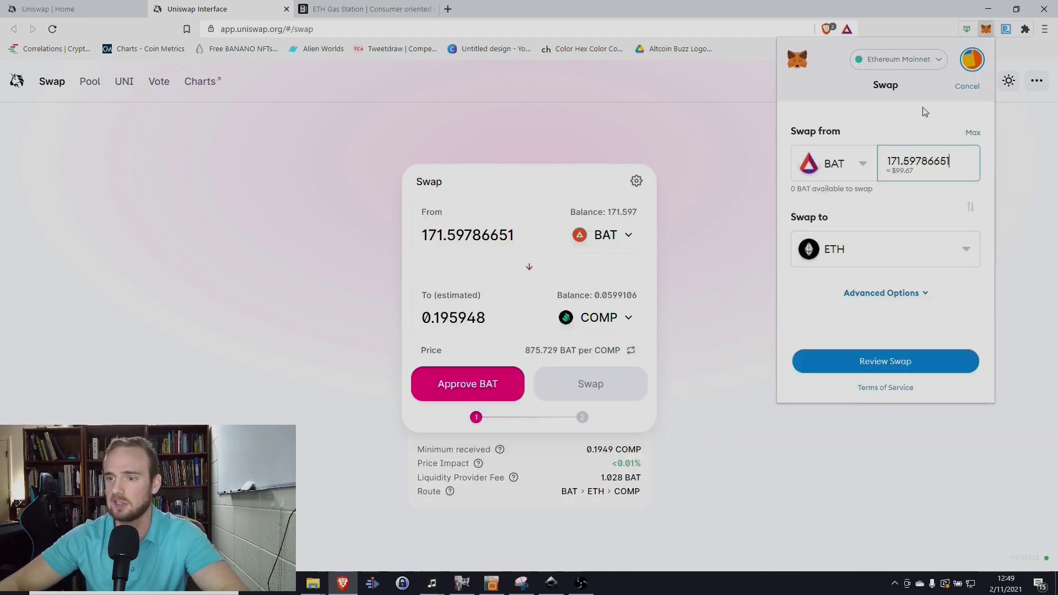
- Cancel the BAT swap and start a MetaMask swap of the full 92.544522176 AMPL
left_click(967, 87)
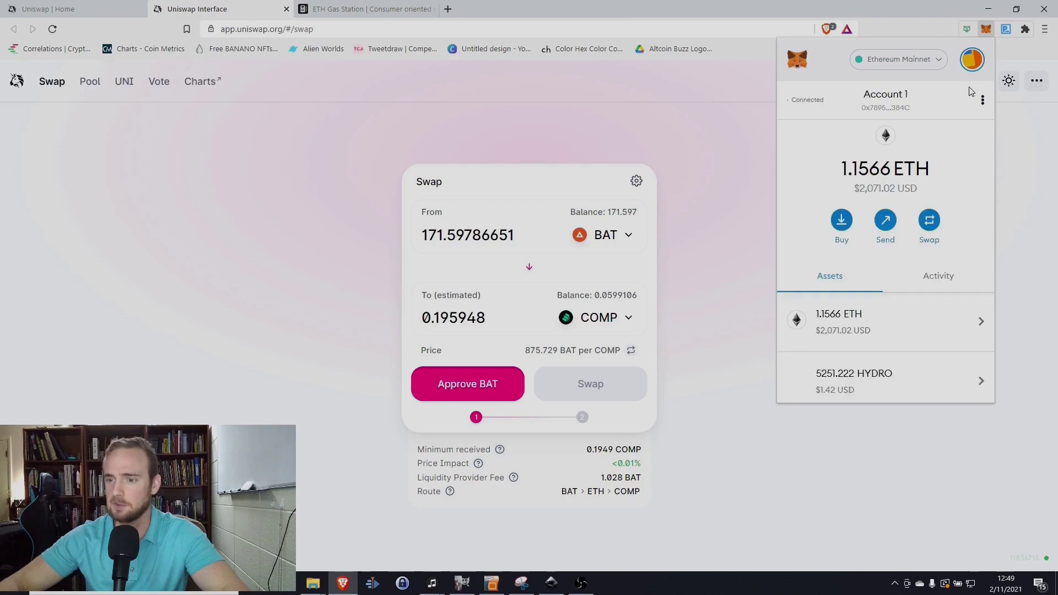
left_click(926, 228)
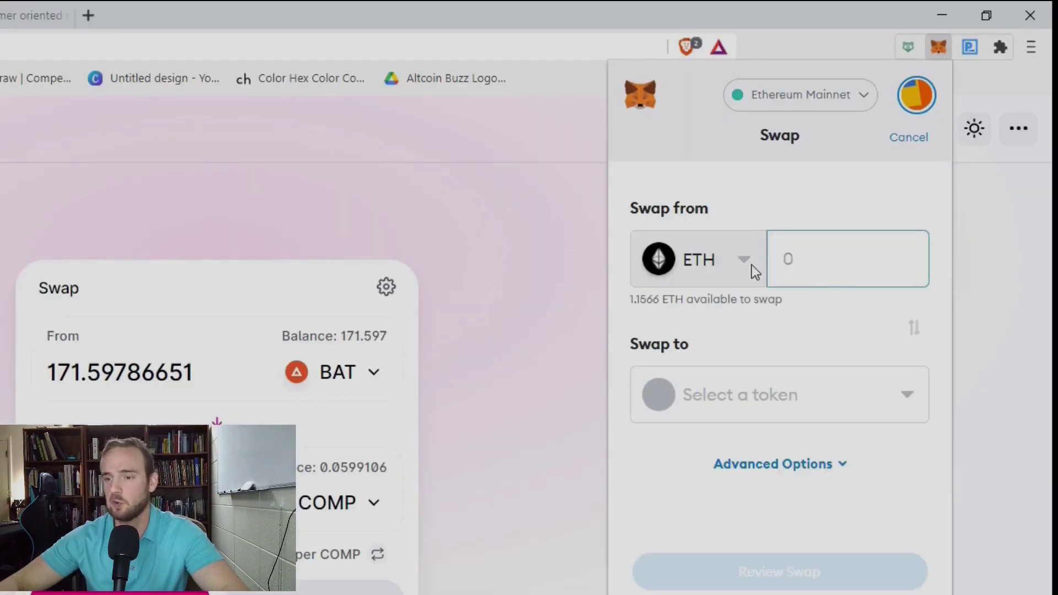
left_click(869, 169)
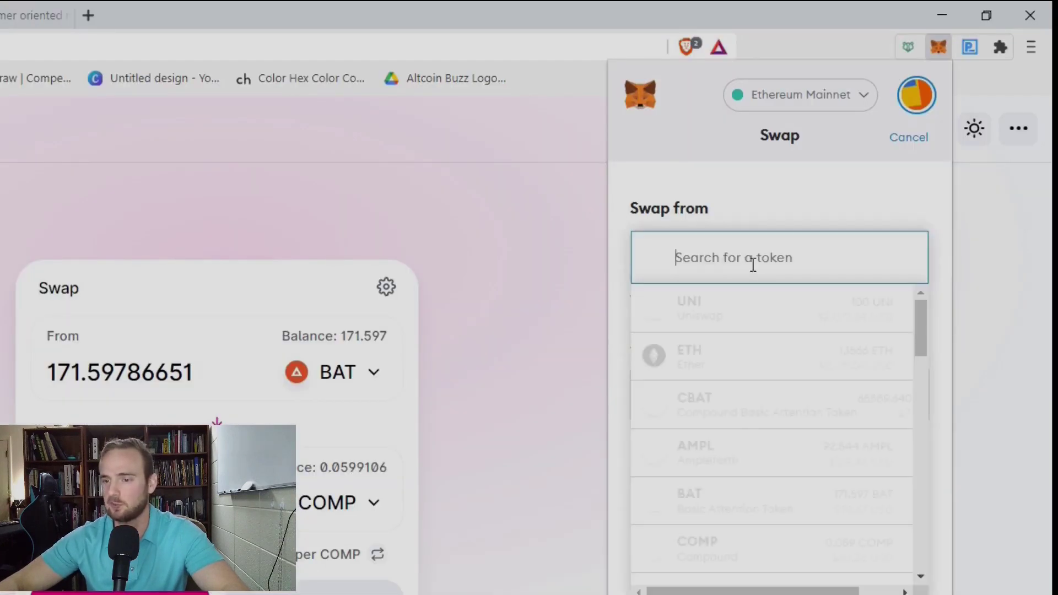
left_click(742, 468)
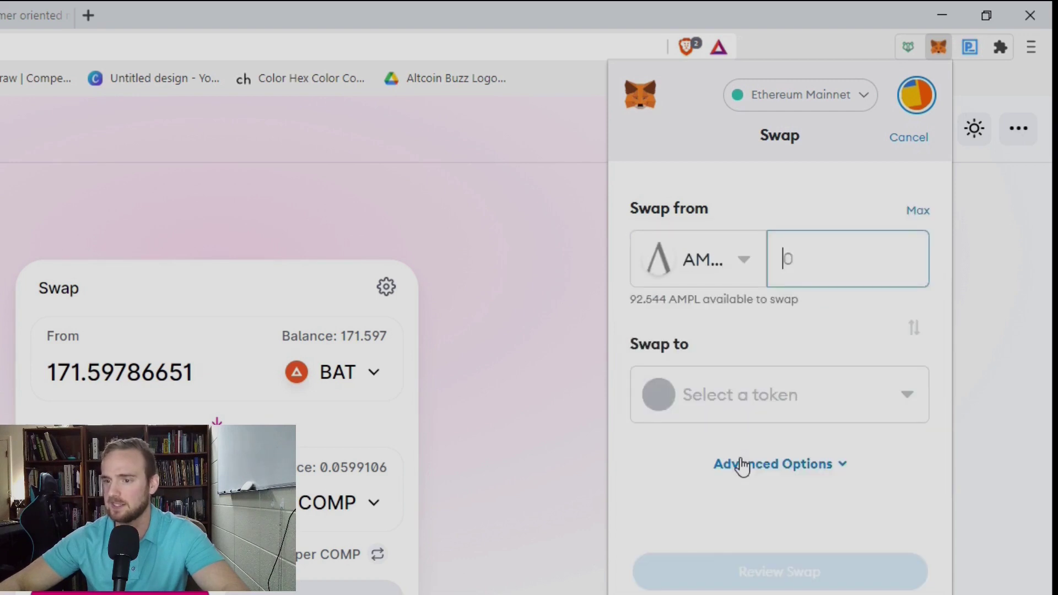
left_click(918, 219)
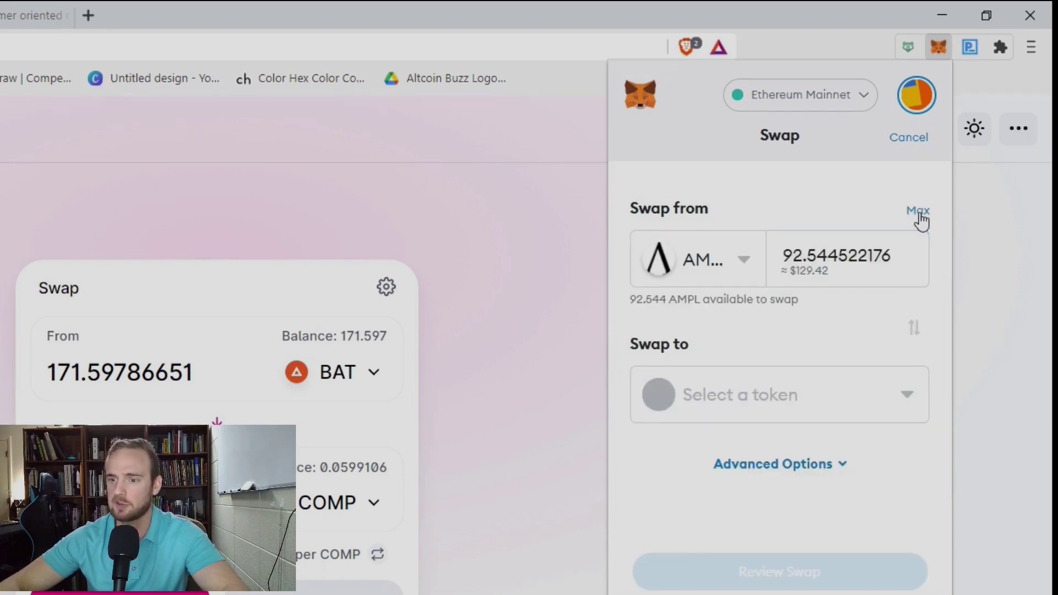
- Search 'eth' and choose ETH to receive, check the 2% slippage, and request quotes
left_click(834, 395)
scroll(729, 516, "down", 8)
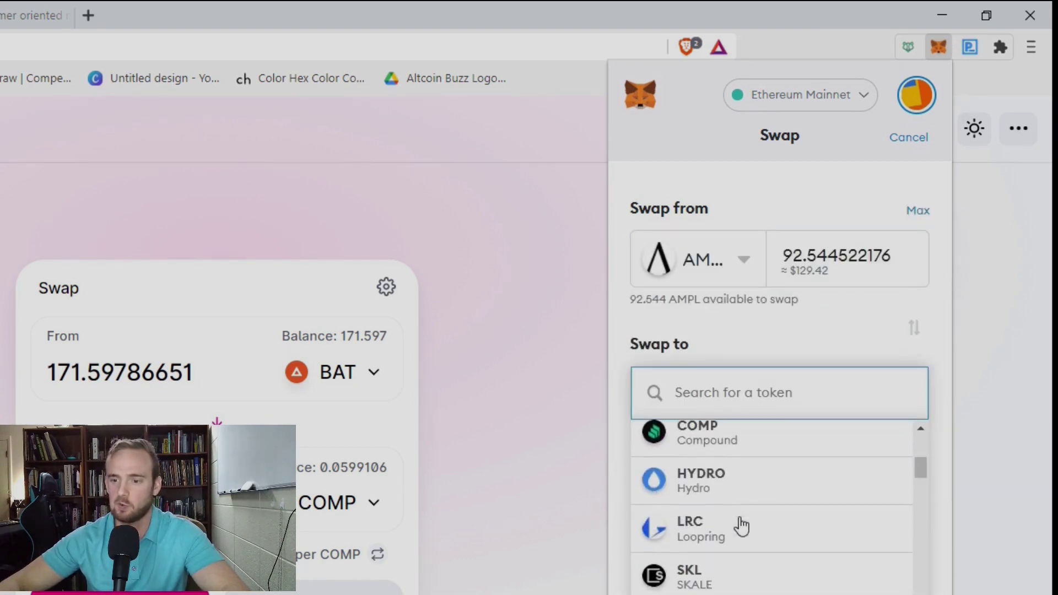
scroll(741, 526, "down", 10)
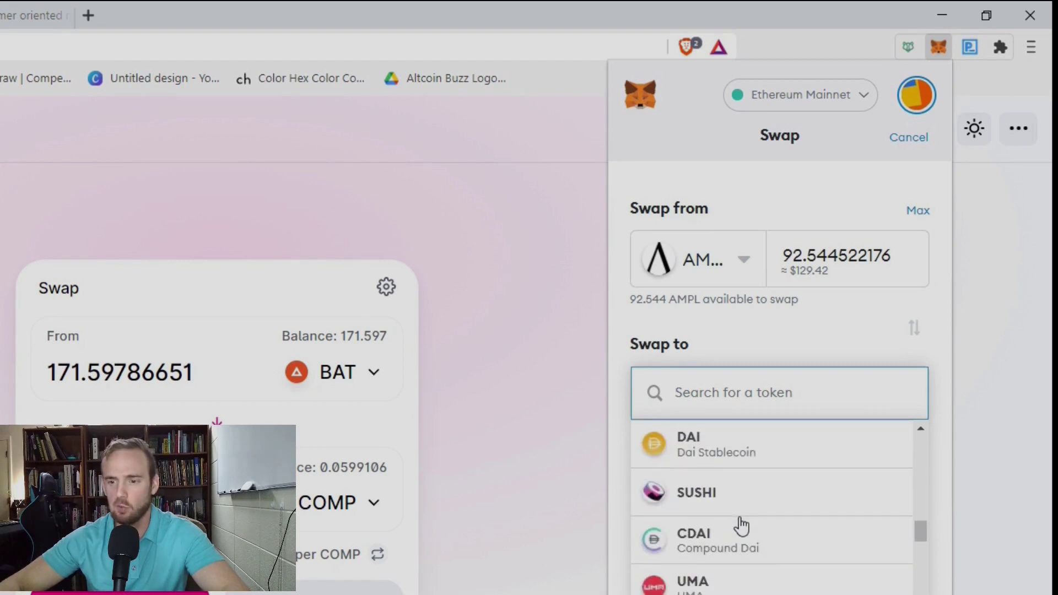
scroll(739, 523, "up", 15)
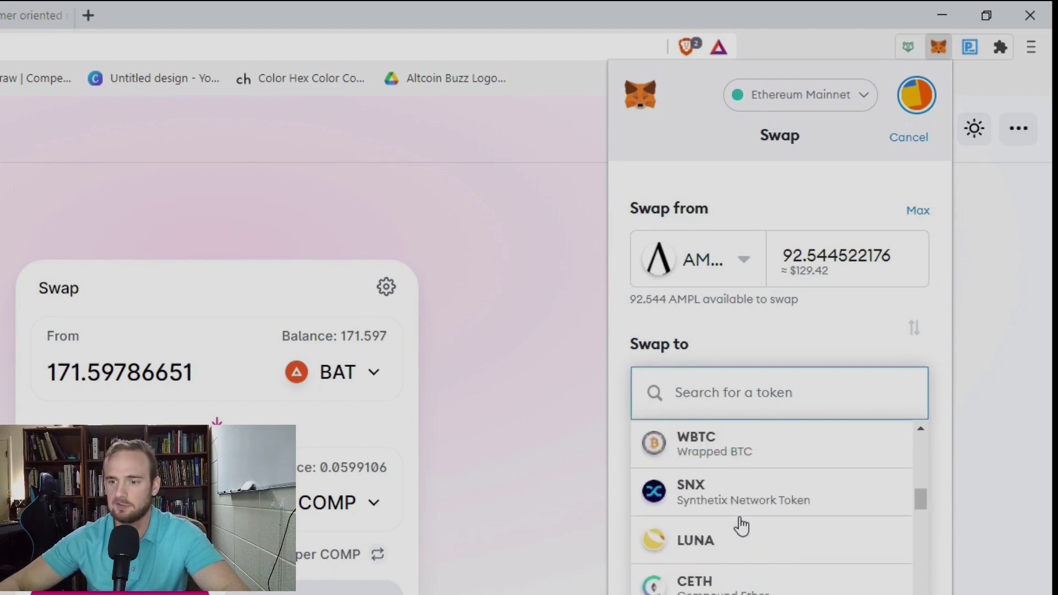
type("eth")
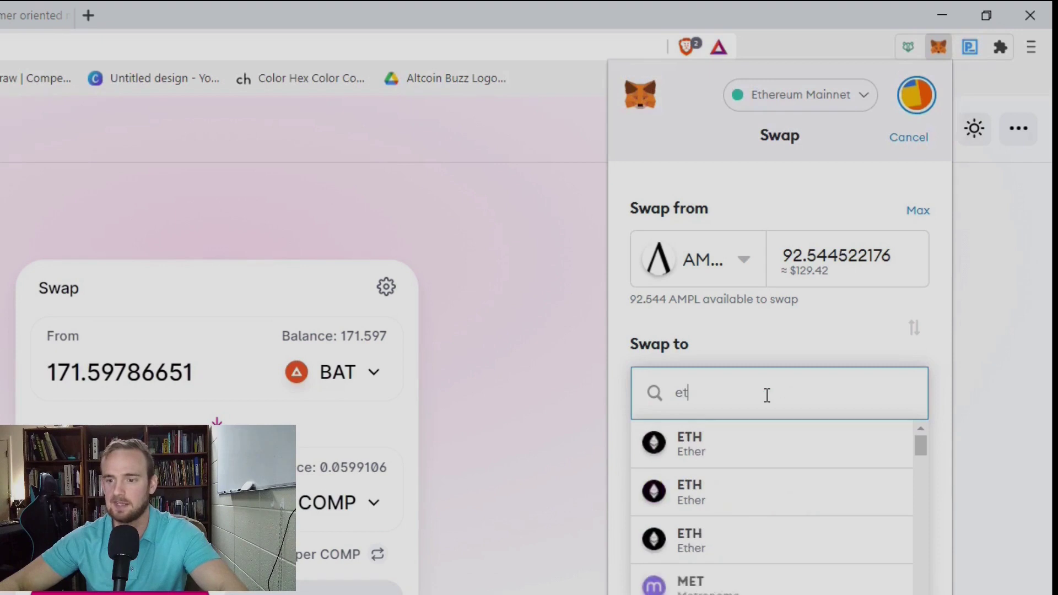
left_click(734, 454)
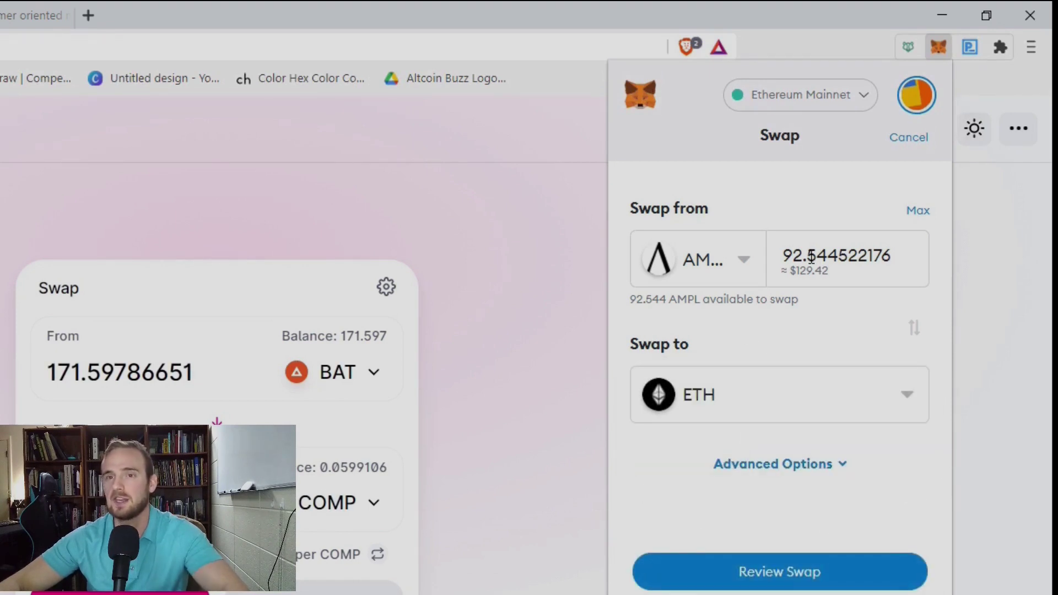
left_click(762, 466)
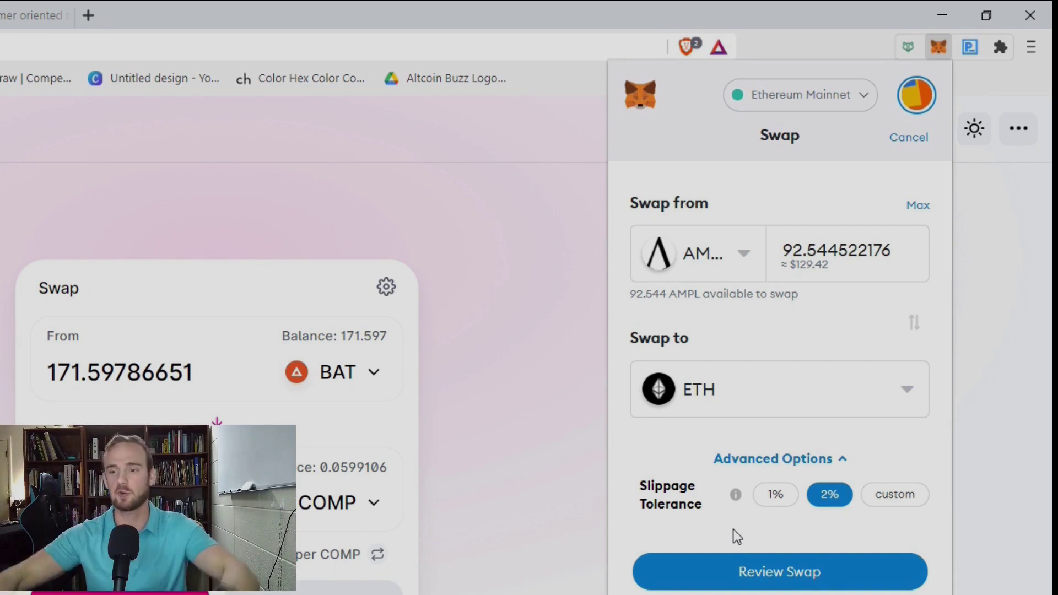
left_click(779, 572)
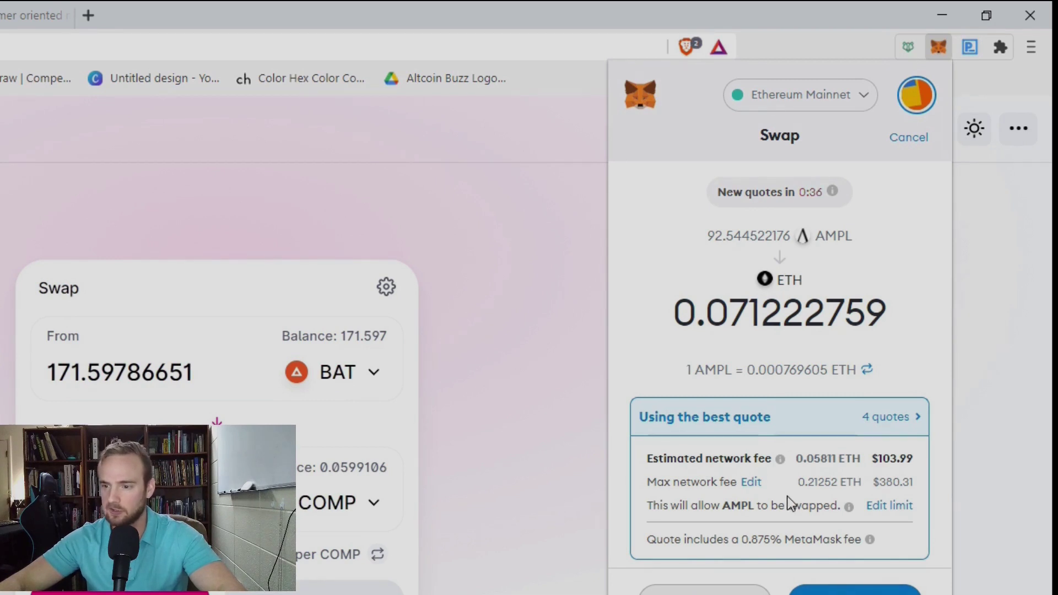
- Accept the best quote of about 0.071222759 ETH and open its gas fee settings
left_click(752, 483)
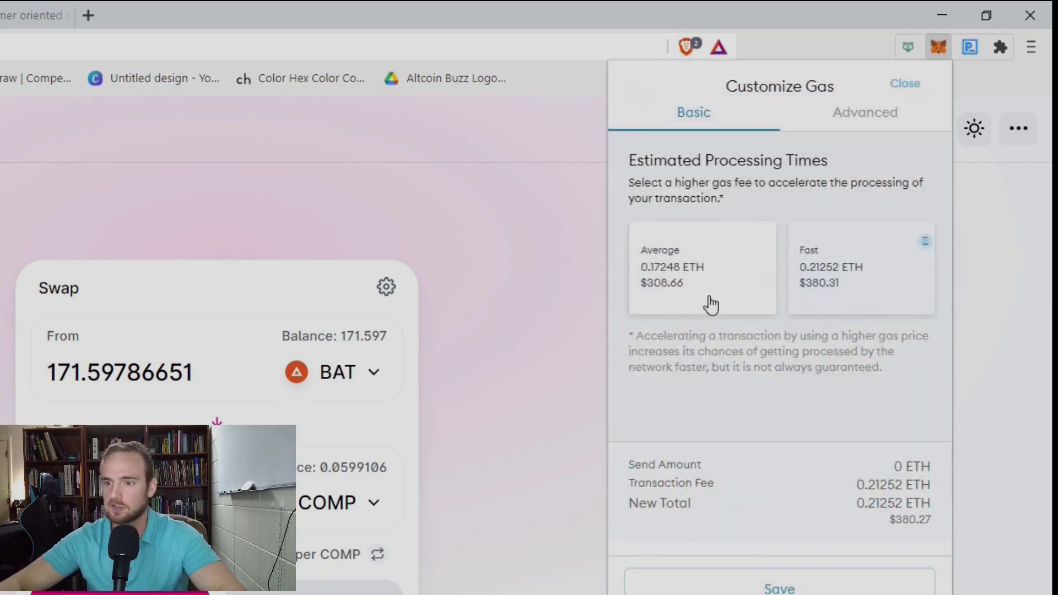
- Switch the swap gas to Average, giving a 0.17248 ETH max network fee
left_click(673, 307)
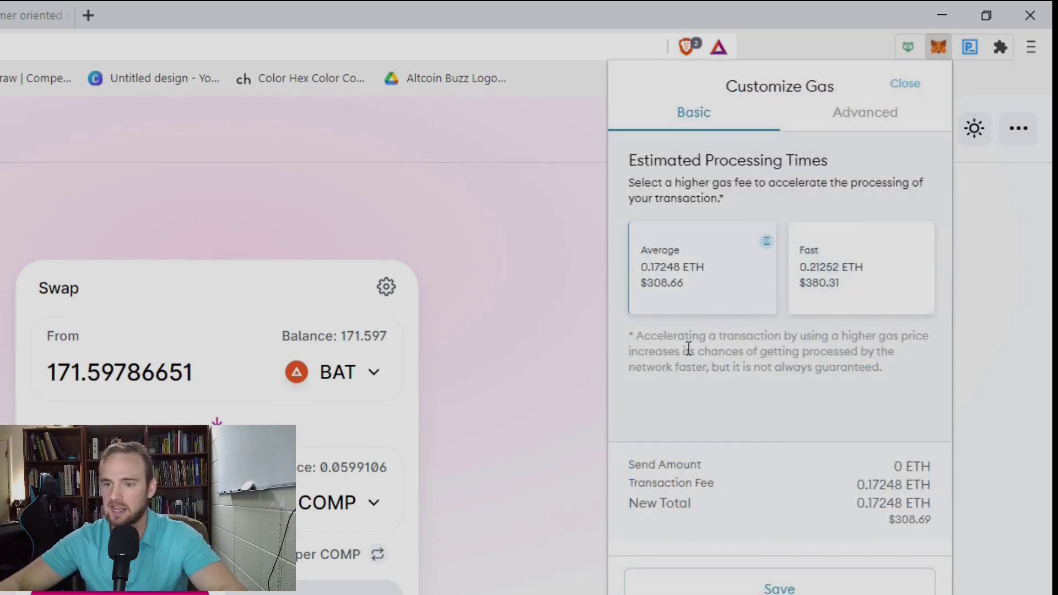
left_click(799, 590)
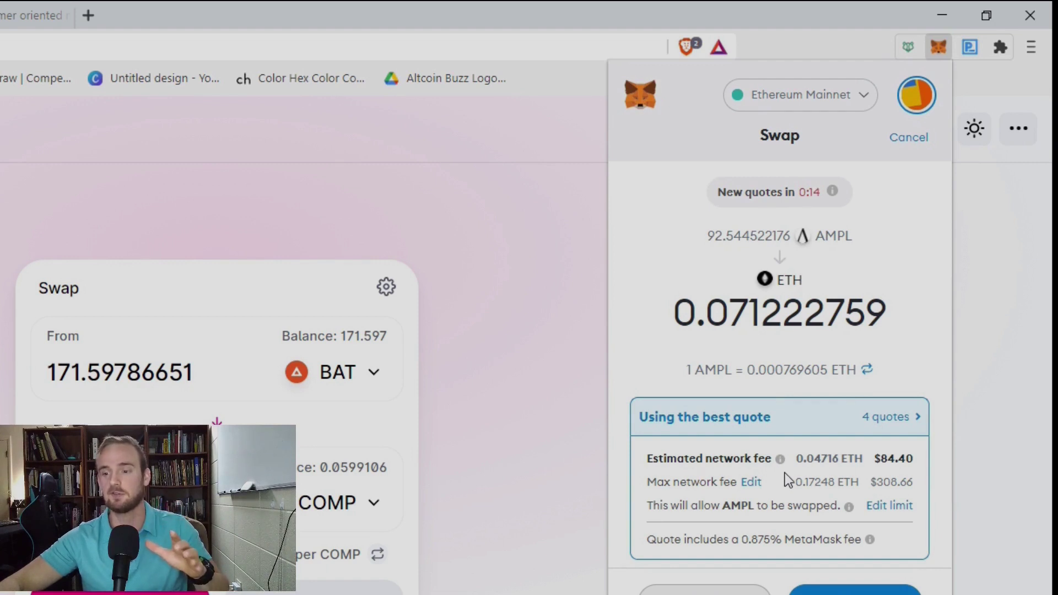
- Submit the AMPL-to-ETH swap and view its successful transaction on Etherscan
left_click(839, 588)
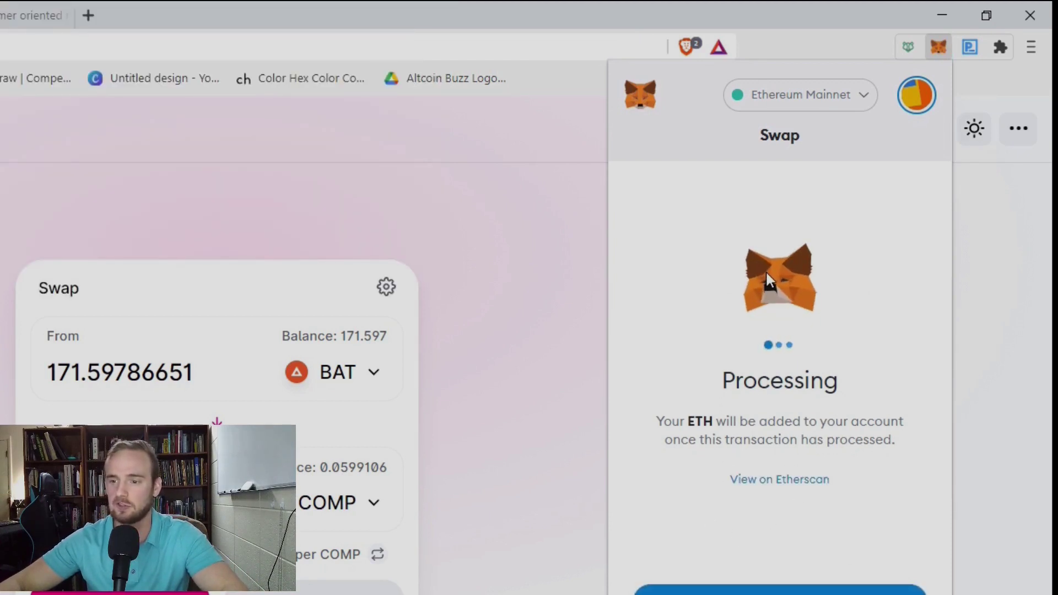
left_click(782, 478)
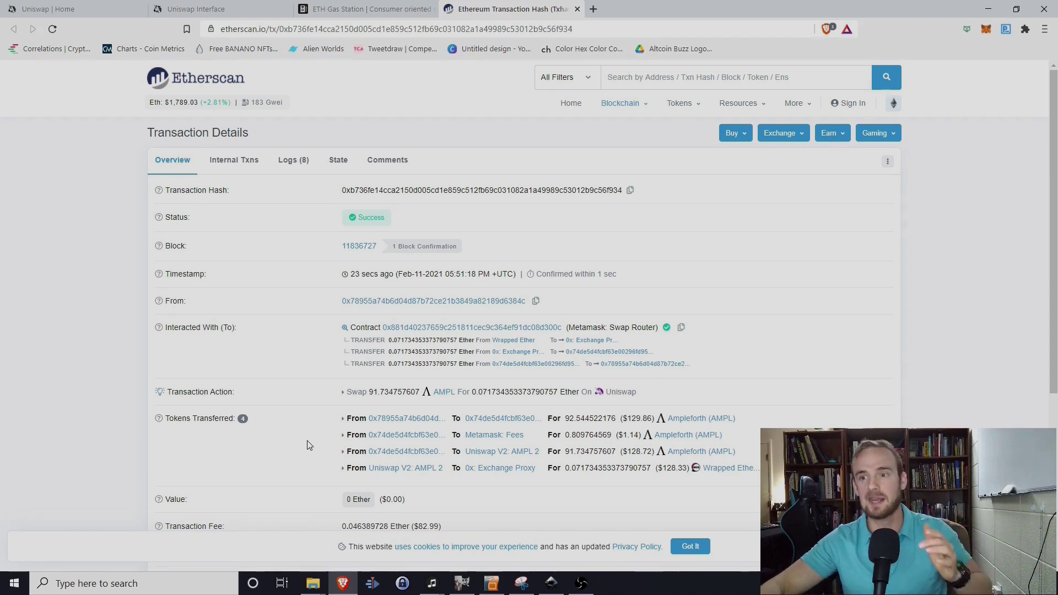
- Open the MetaMask wallet over Etherscan and confirm it shows 1.1714 ETH and 0 AMPL
left_click(990, 29)
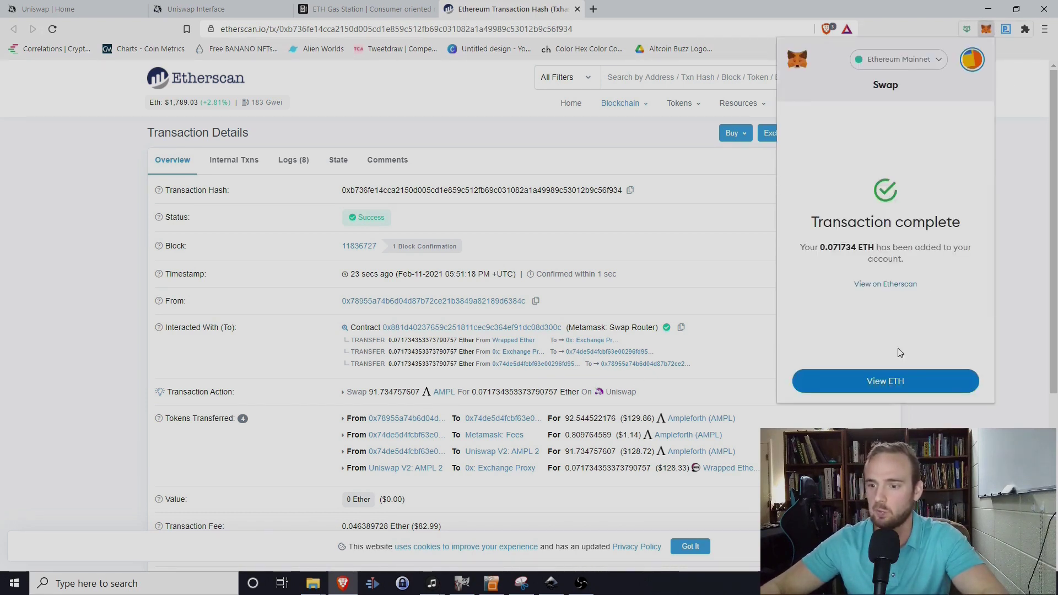
left_click(888, 381)
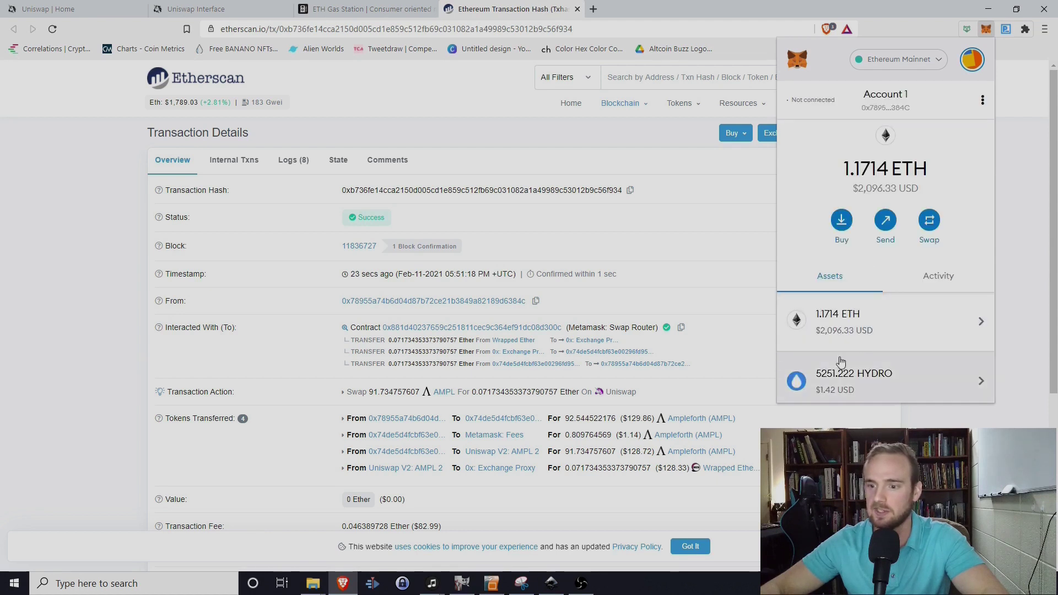
scroll(882, 319, "down", 1)
scroll(884, 318, "down", 1)
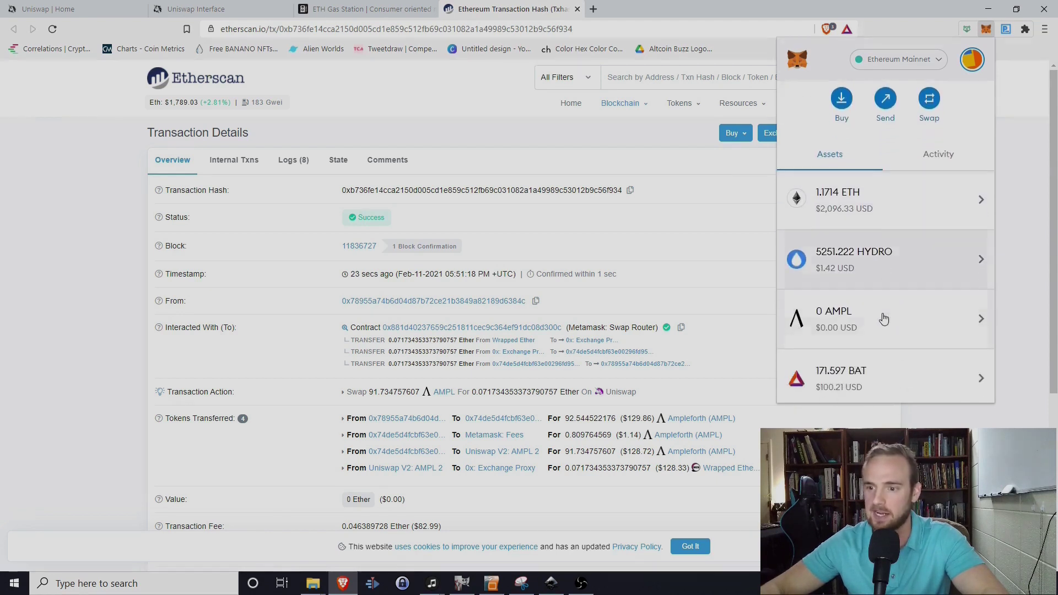